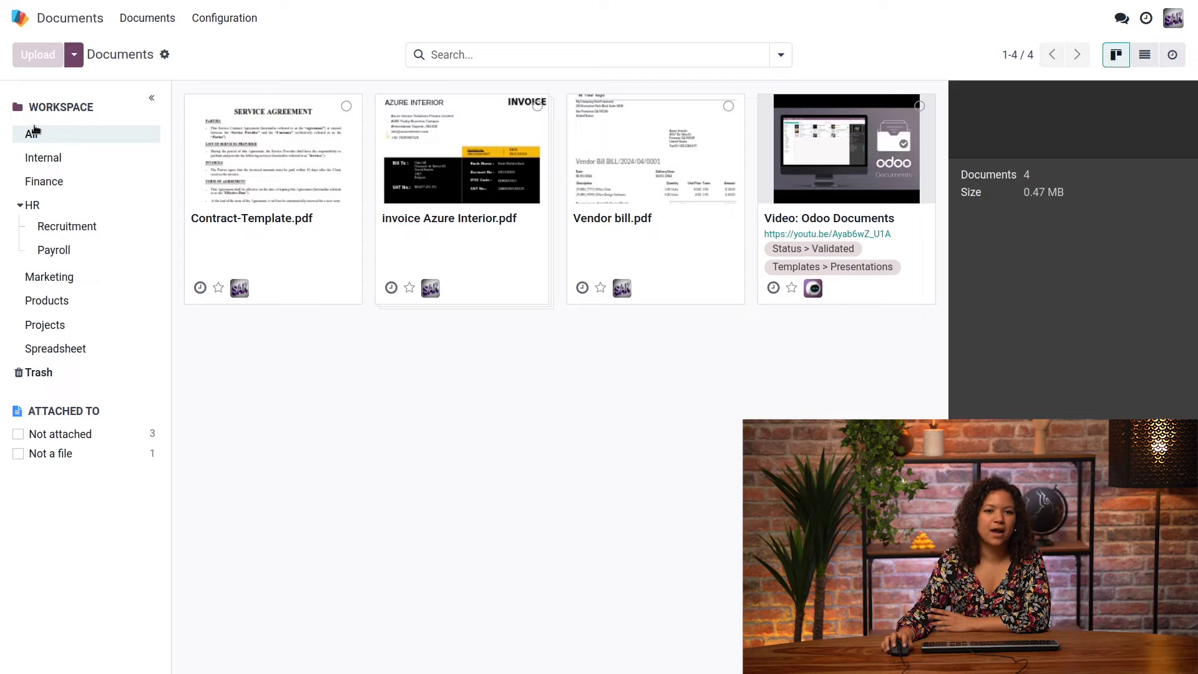
Browse the Internal, Finance, Recruitment and HR workspaces in turn
{"action": "left_click", "coordinate": [57, 163]}
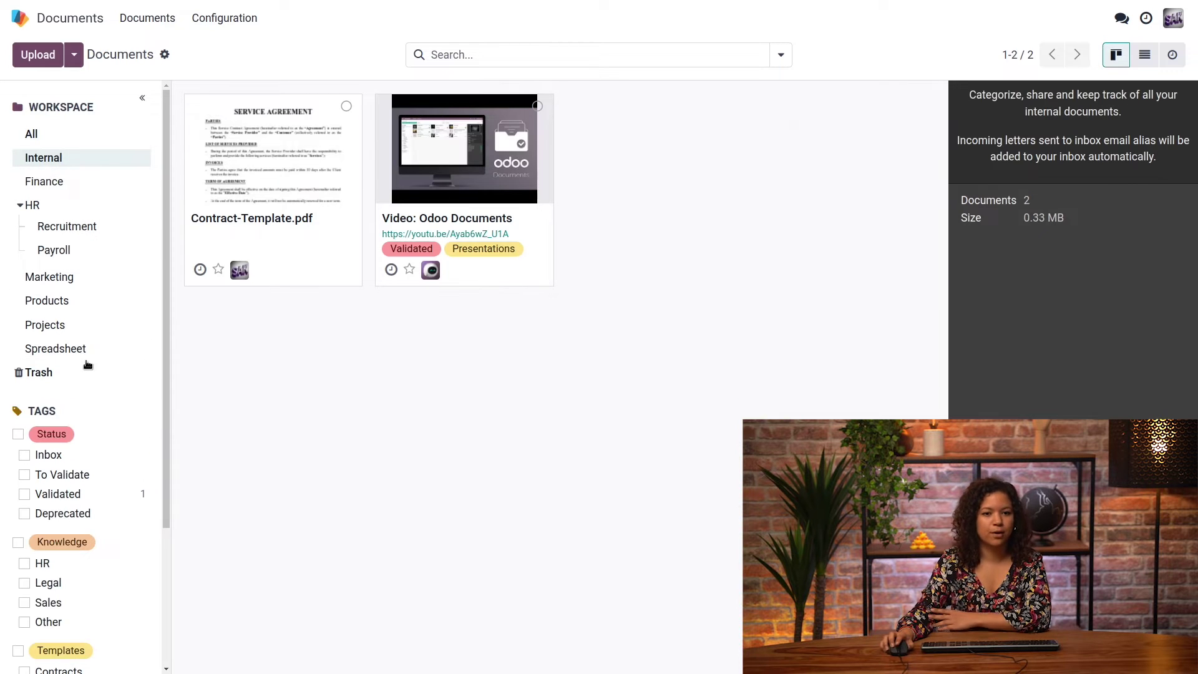
{"action": "scroll", "coordinate": [86, 349], "scroll_direction": "down", "scroll_amount": 1}
{"action": "scroll", "coordinate": [83, 352], "scroll_direction": "up", "scroll_amount": 1}
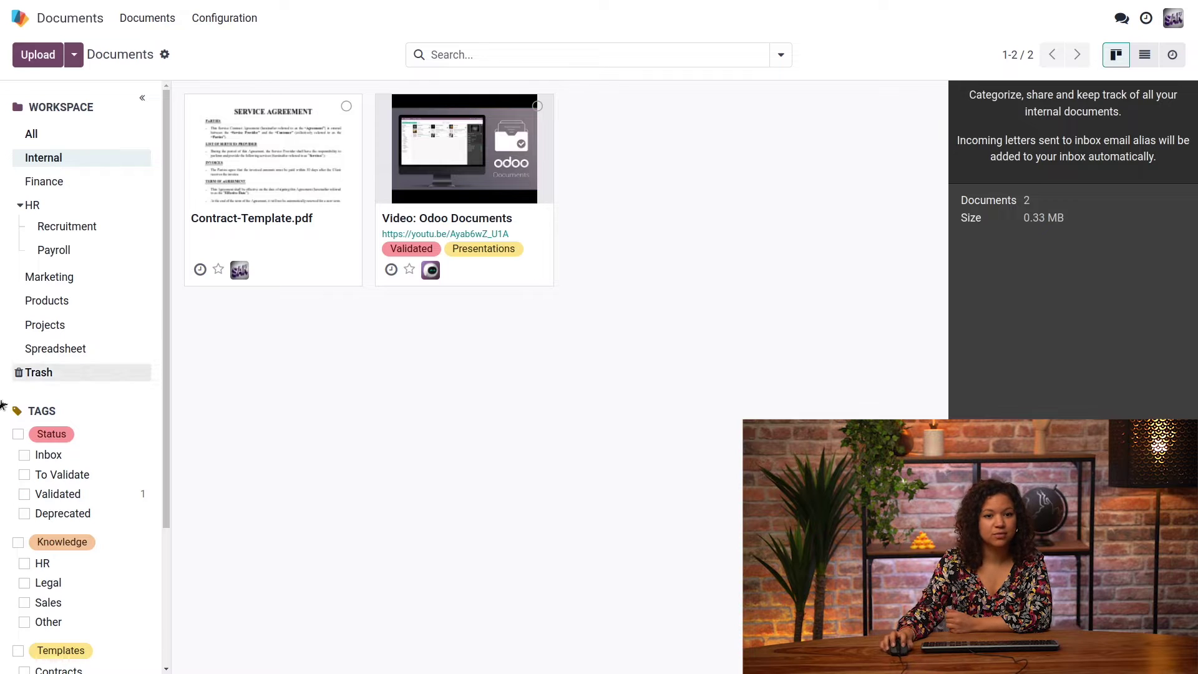
{"action": "left_click", "coordinate": [59, 187]}
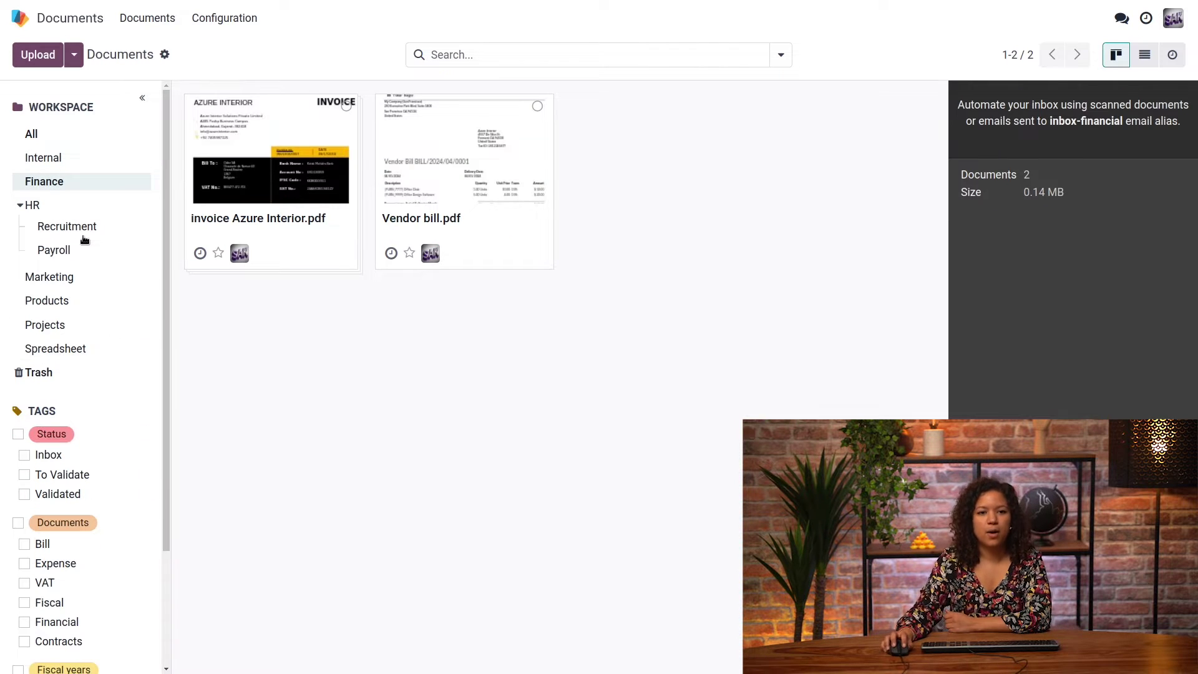
{"action": "left_click", "coordinate": [63, 227]}
{"action": "left_click", "coordinate": [41, 208]}
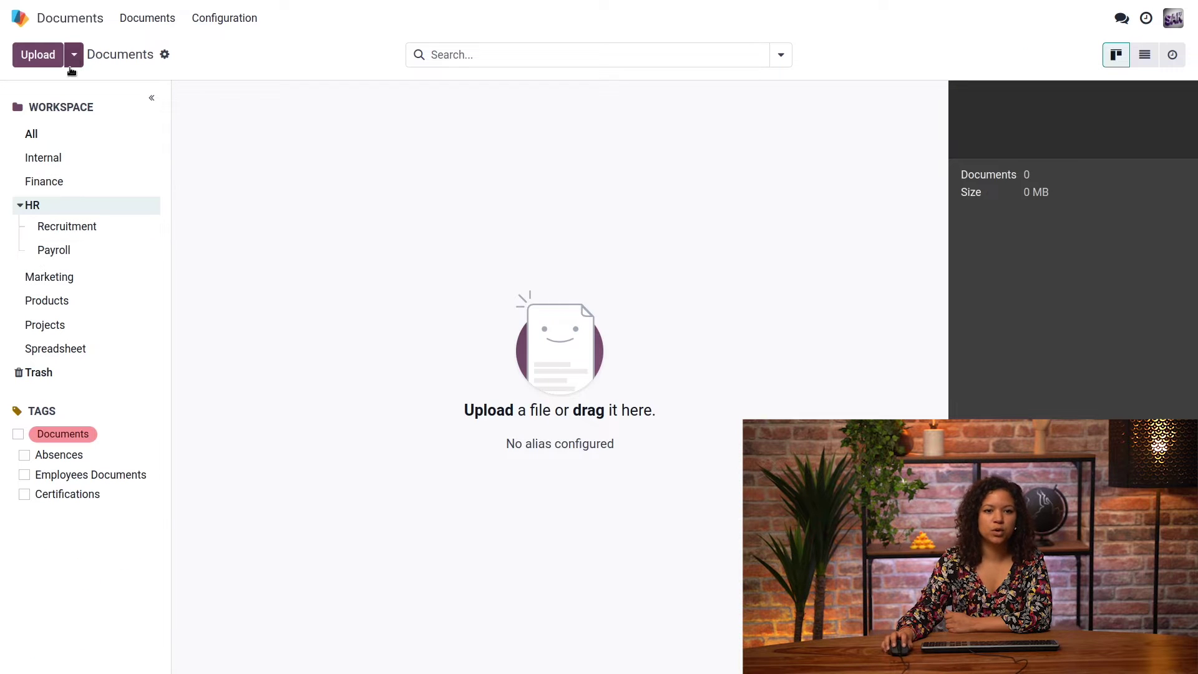
Show the Internal workspace options and the nine-workspace configuration list, then return to Documents
{"action": "mouse_move", "coordinate": [72, 158]}
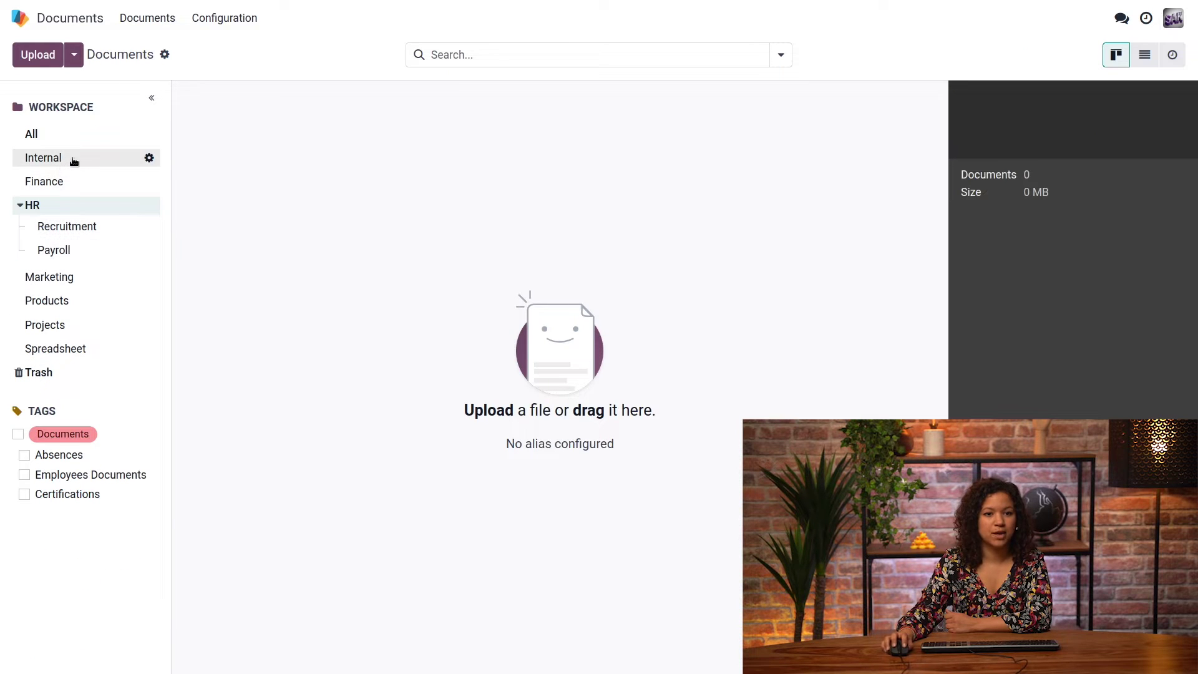
{"action": "left_click", "coordinate": [150, 159]}
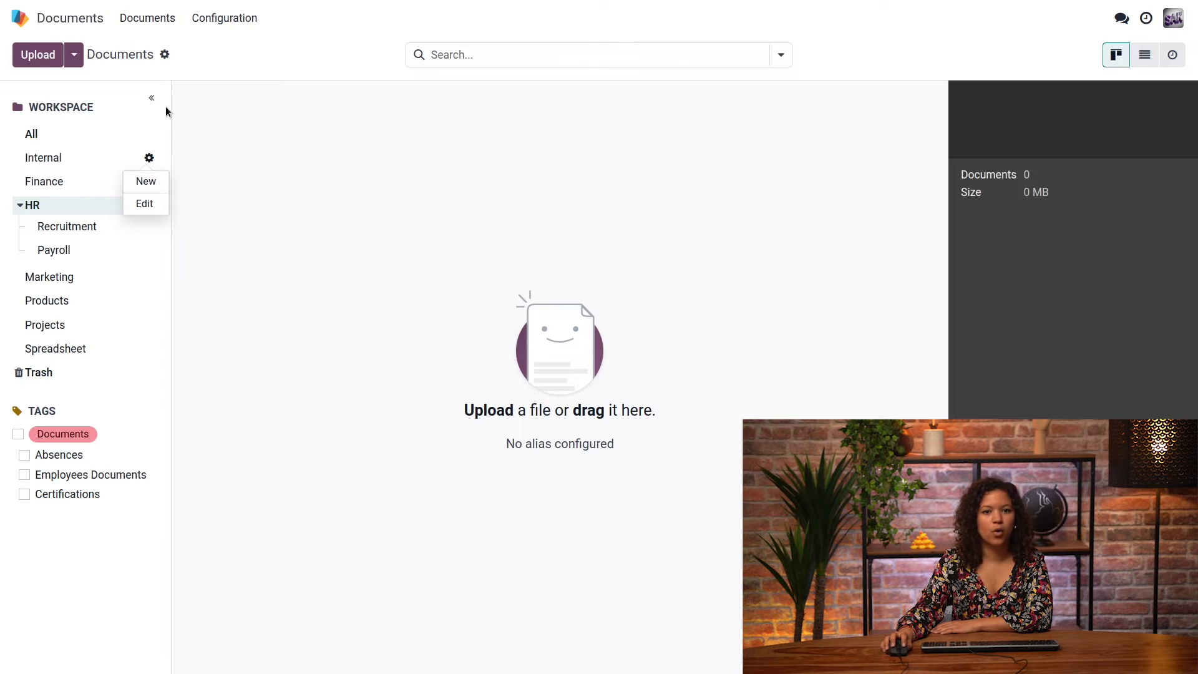
{"action": "left_click", "coordinate": [224, 18]}
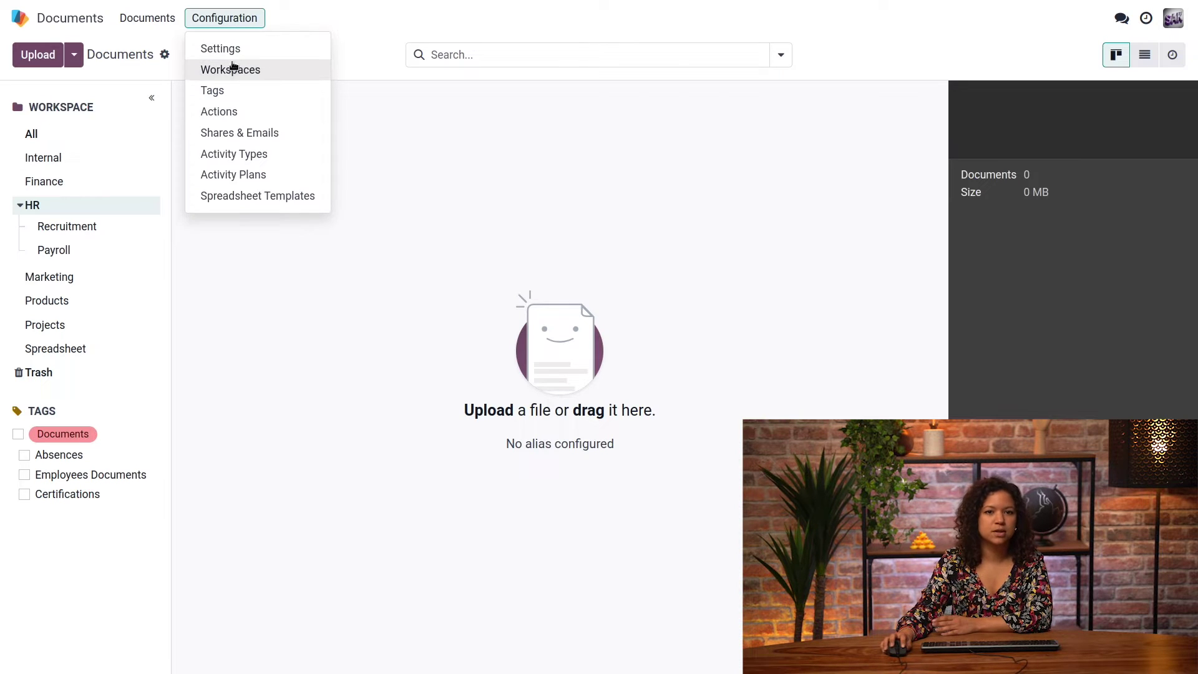
{"action": "left_click", "coordinate": [229, 70]}
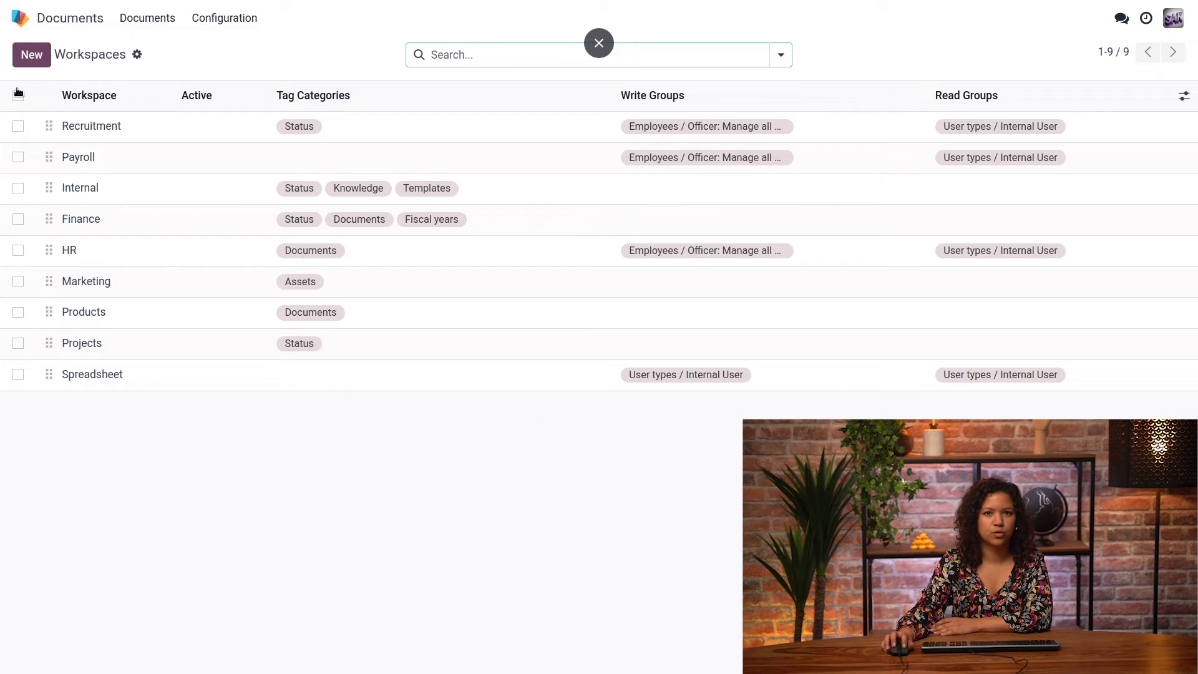
{"action": "left_click", "coordinate": [147, 19]}
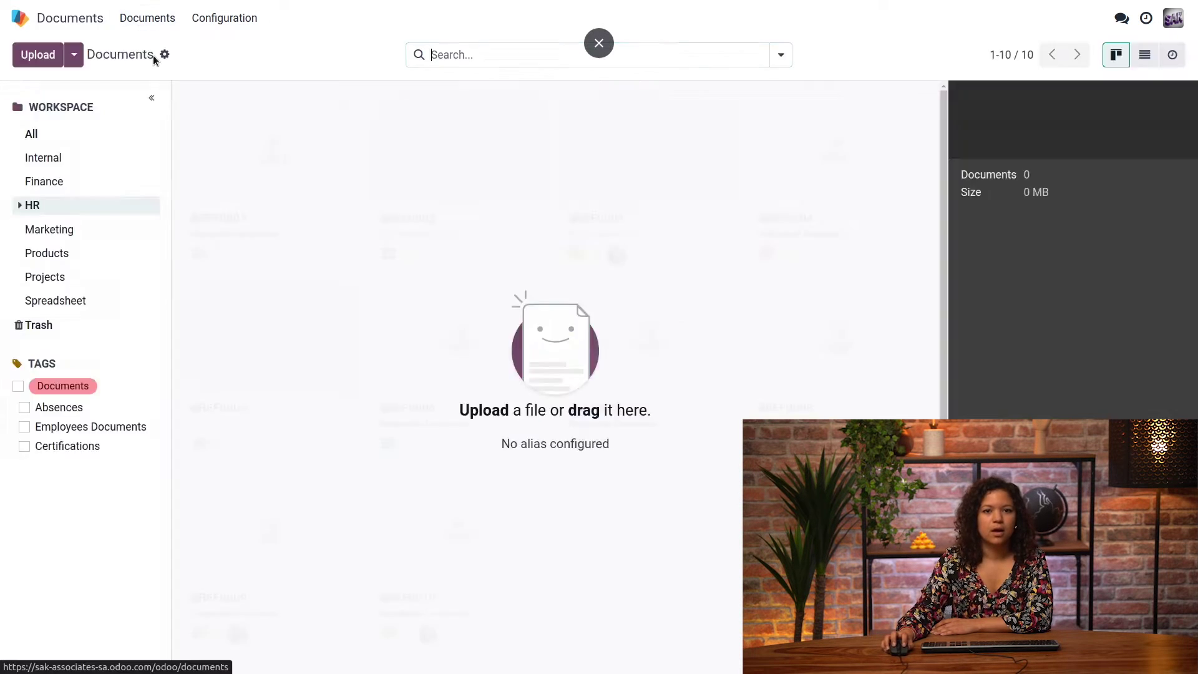
Select Contract-Template.pdf in the Internal workspace and review its creation history in the chatter
{"action": "left_click", "coordinate": [56, 158]}
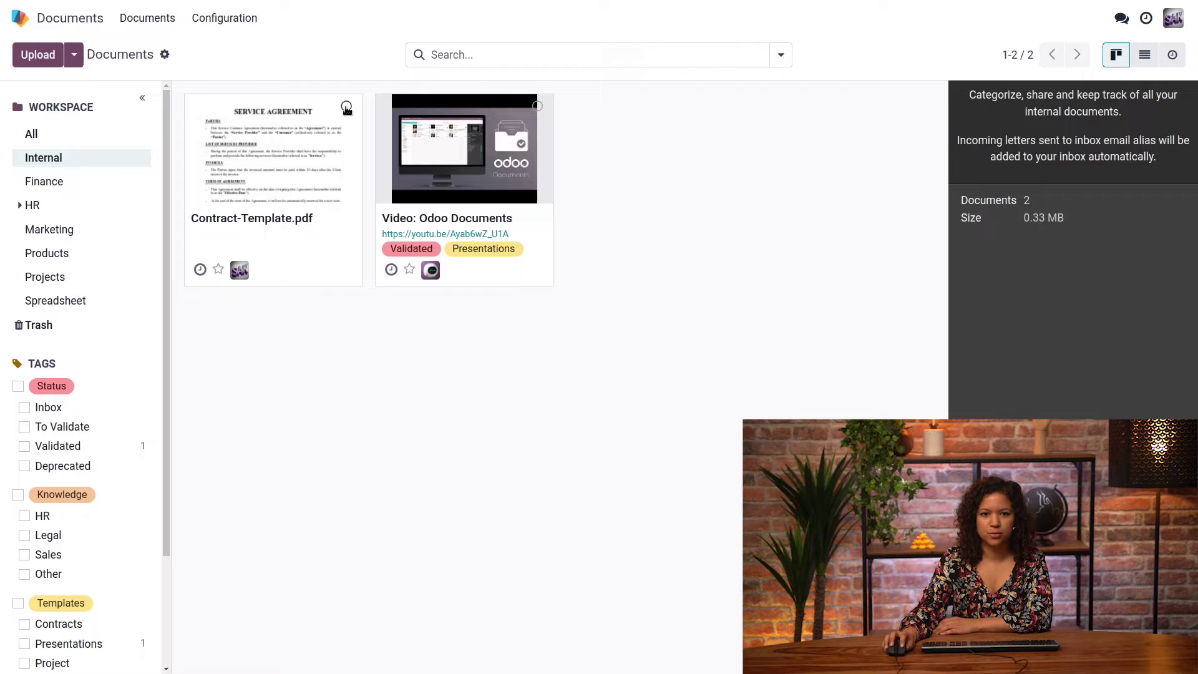
{"action": "left_click", "coordinate": [346, 107]}
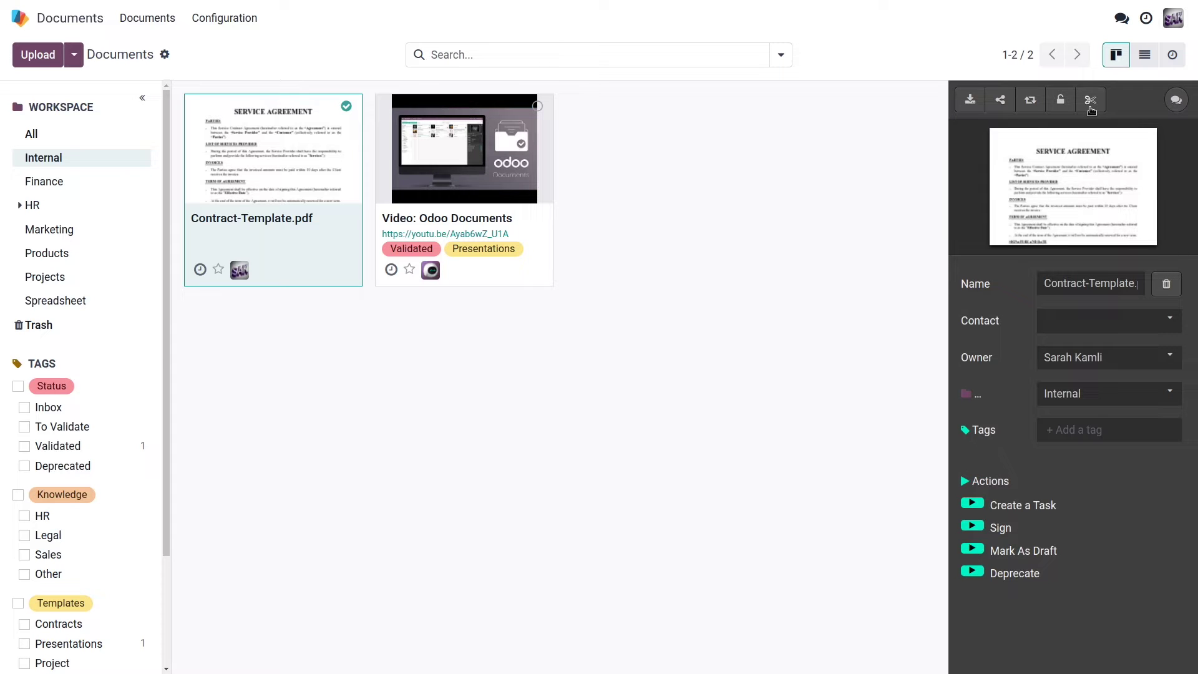
{"action": "left_click", "coordinate": [1177, 100]}
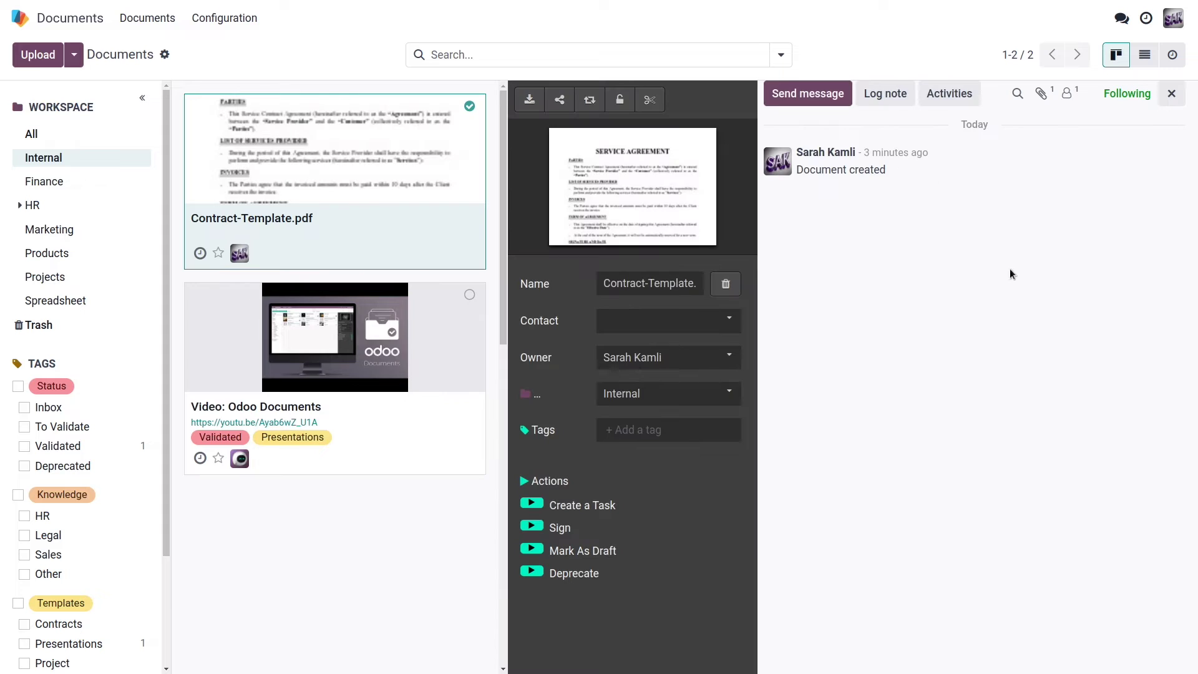
{"action": "left_click", "coordinate": [1171, 93]}
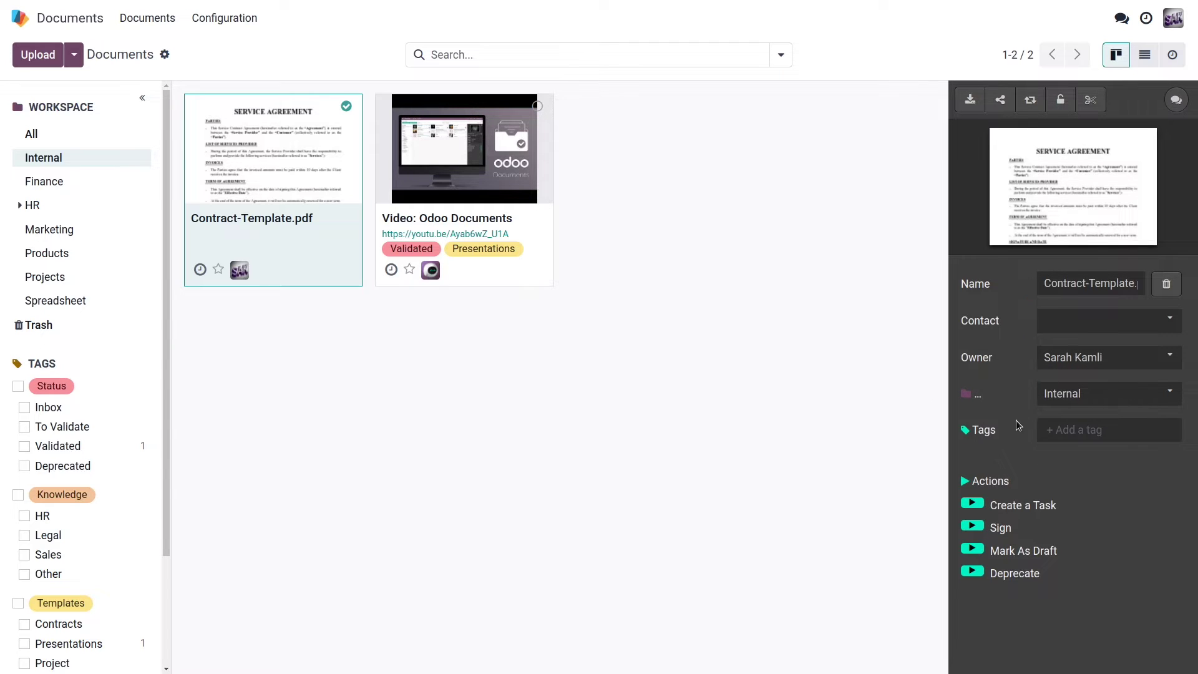
{"action": "left_click", "coordinate": [1095, 405]}
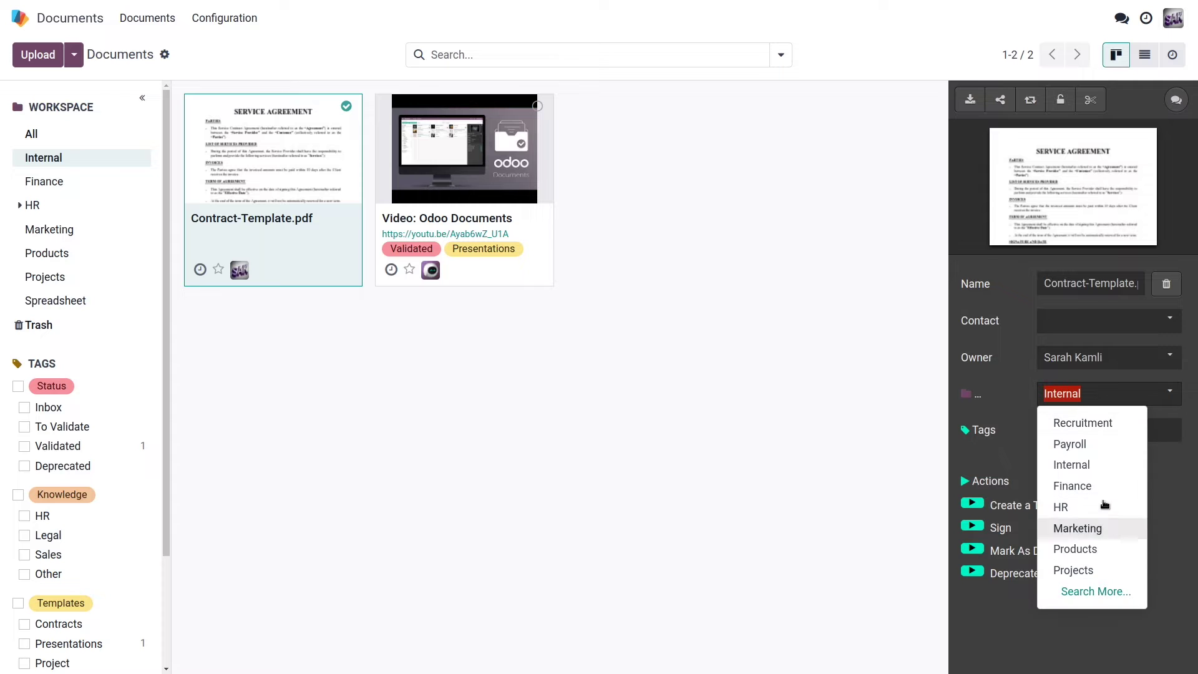
{"action": "left_click", "coordinate": [1022, 460]}
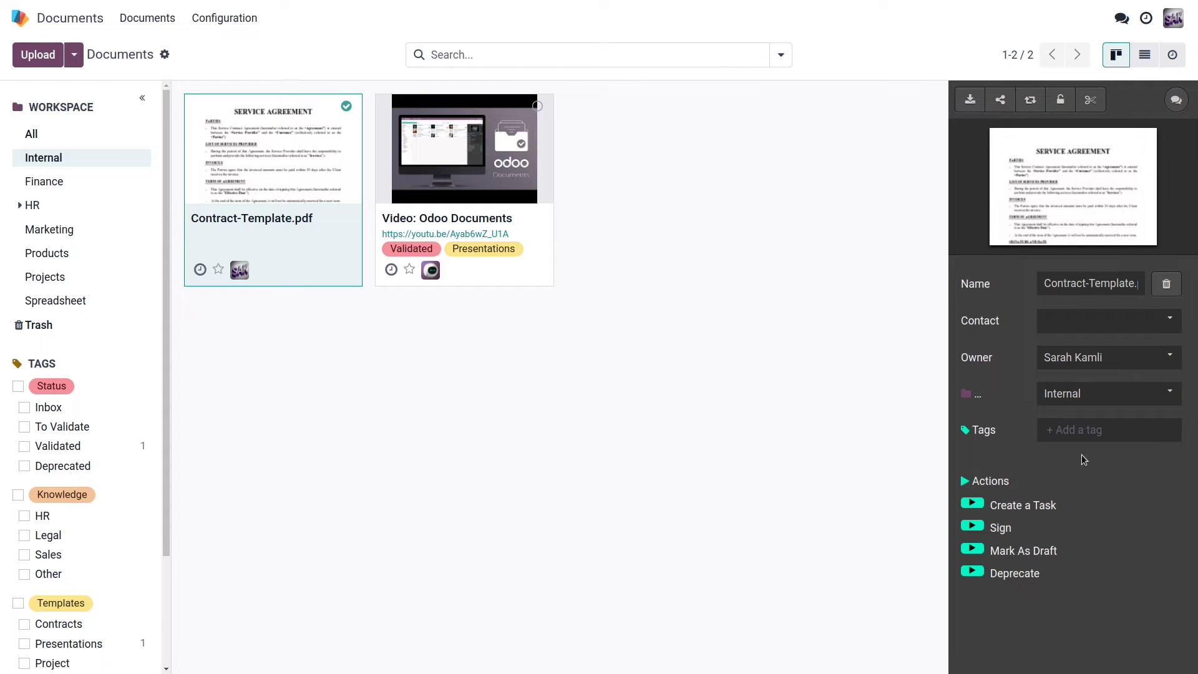
{"action": "left_click", "coordinate": [1101, 429]}
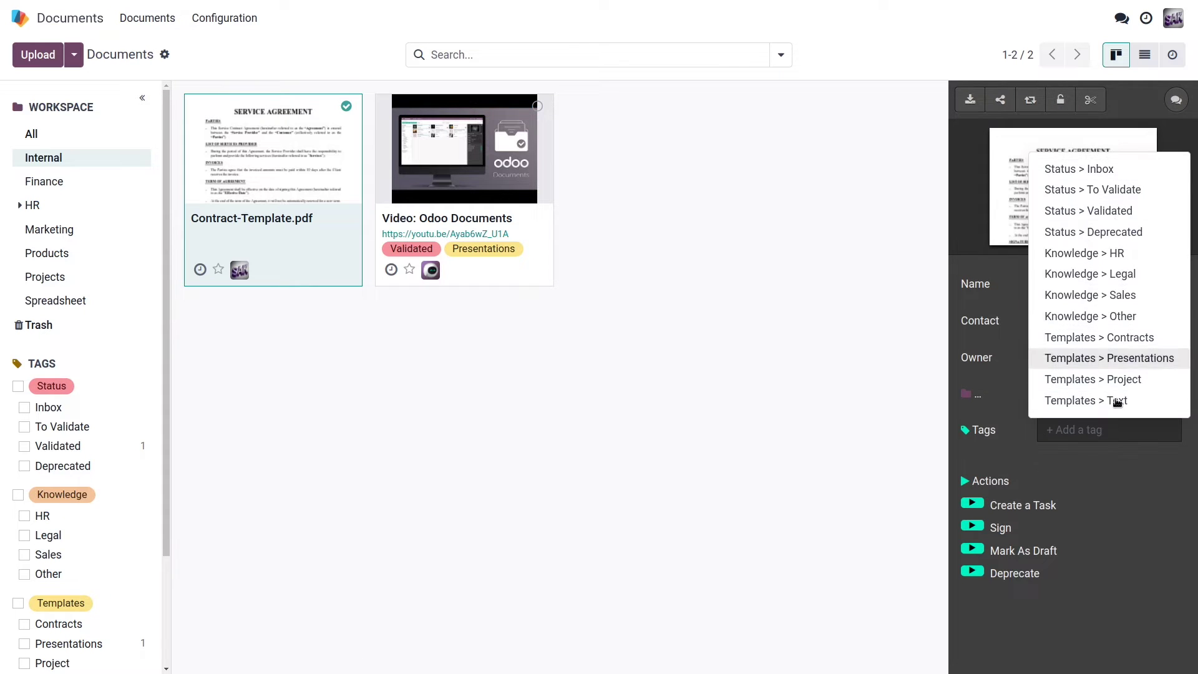
{"action": "left_click", "coordinate": [1054, 619]}
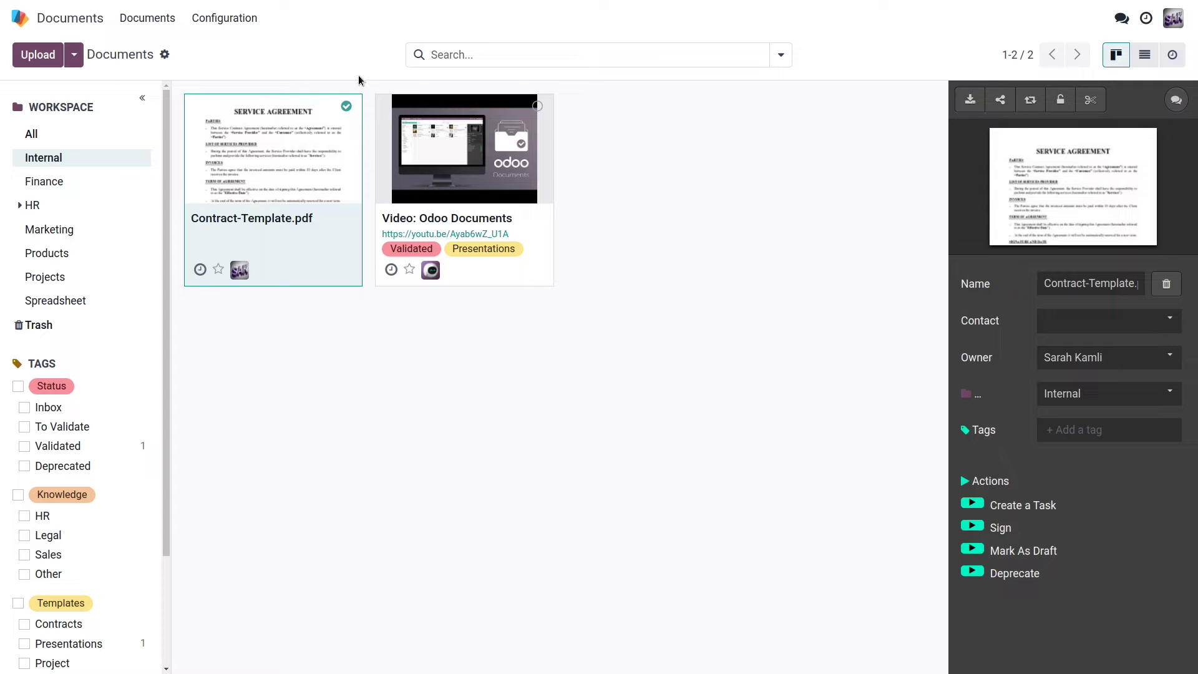
View the 24-entry Workflow Actions list, then return to the Internal workspace documents
{"action": "left_click", "coordinate": [224, 19]}
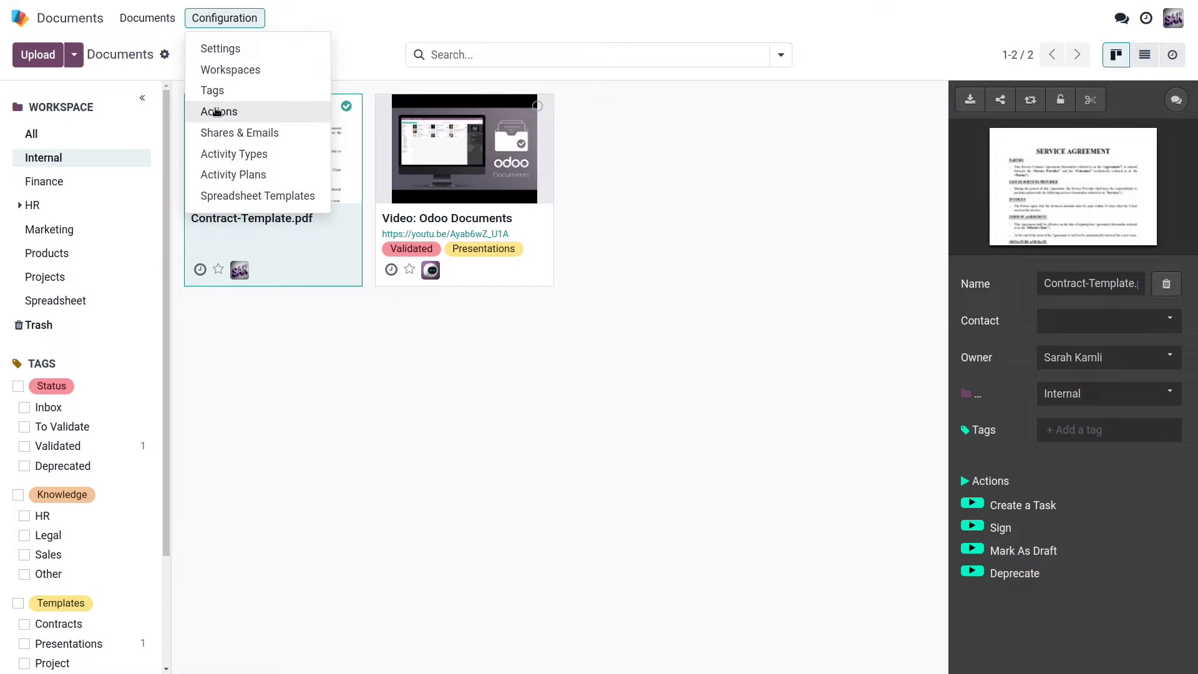
{"action": "left_click", "coordinate": [217, 112]}
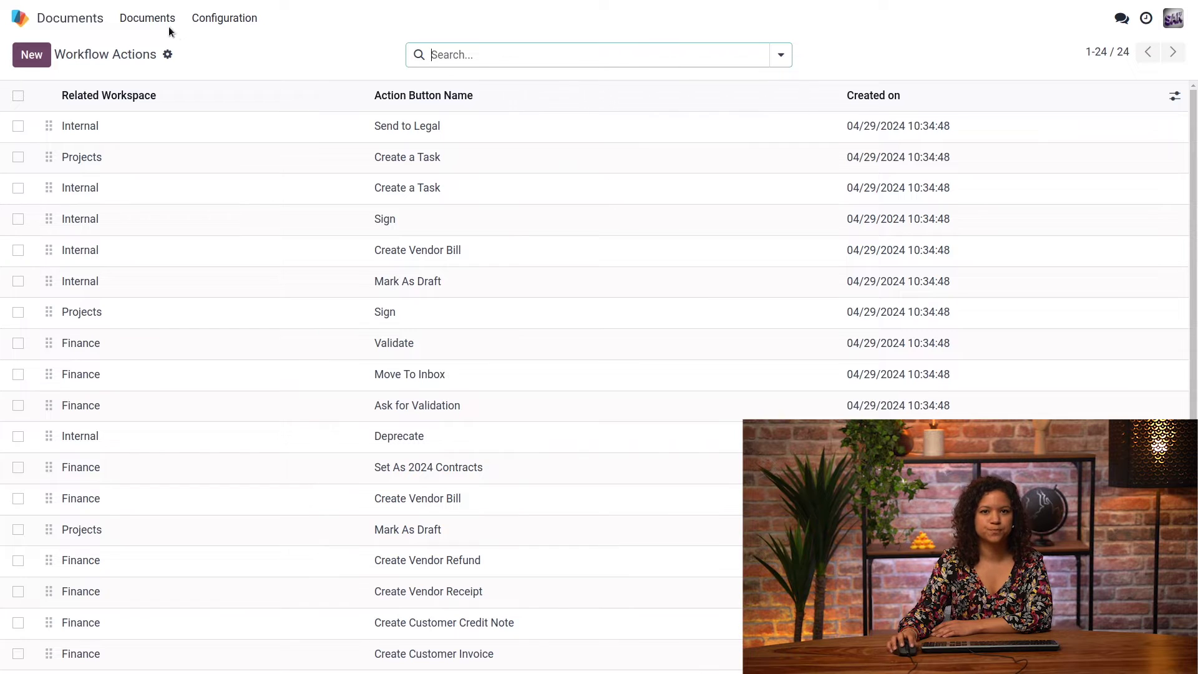
{"action": "left_click", "coordinate": [159, 23]}
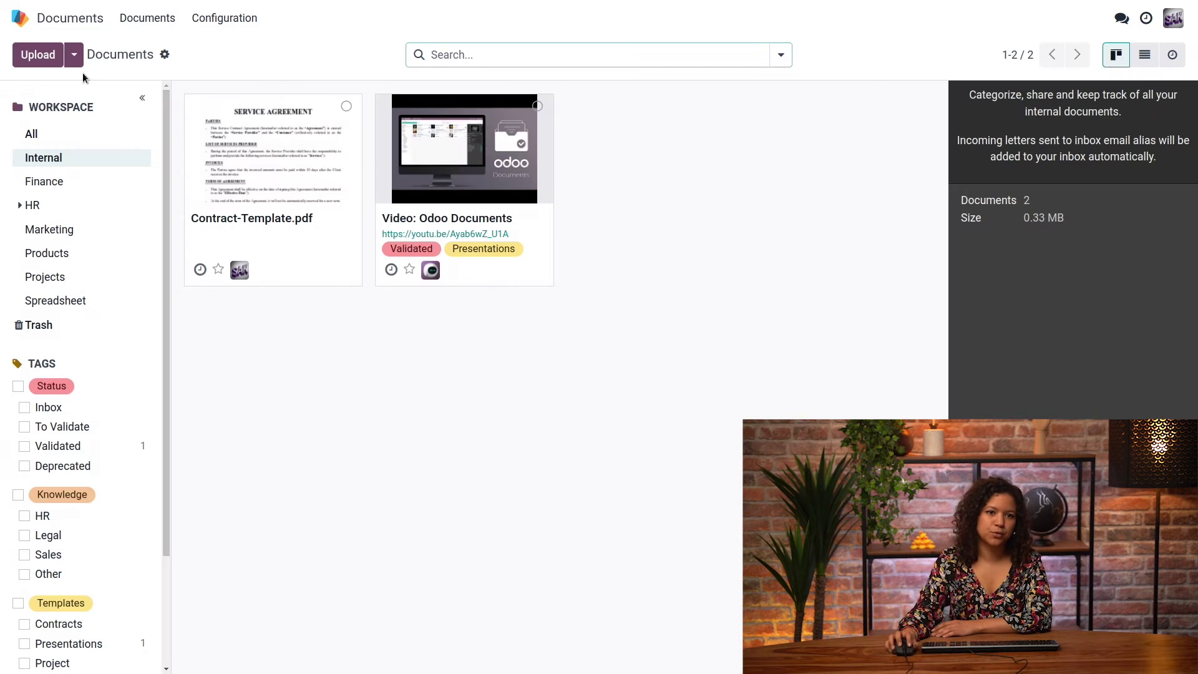
From Finance, review the two live share-link inboxes, then go back to documents and expand HR
{"action": "left_click", "coordinate": [49, 182]}
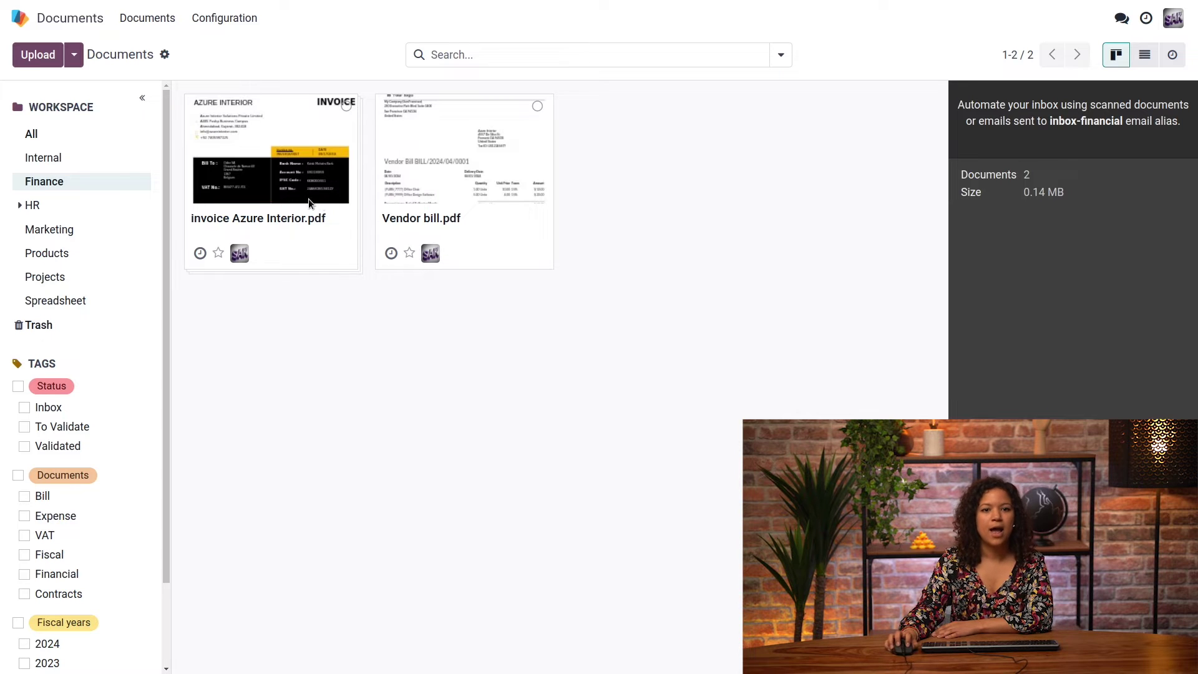
{"action": "left_click", "coordinate": [220, 25]}
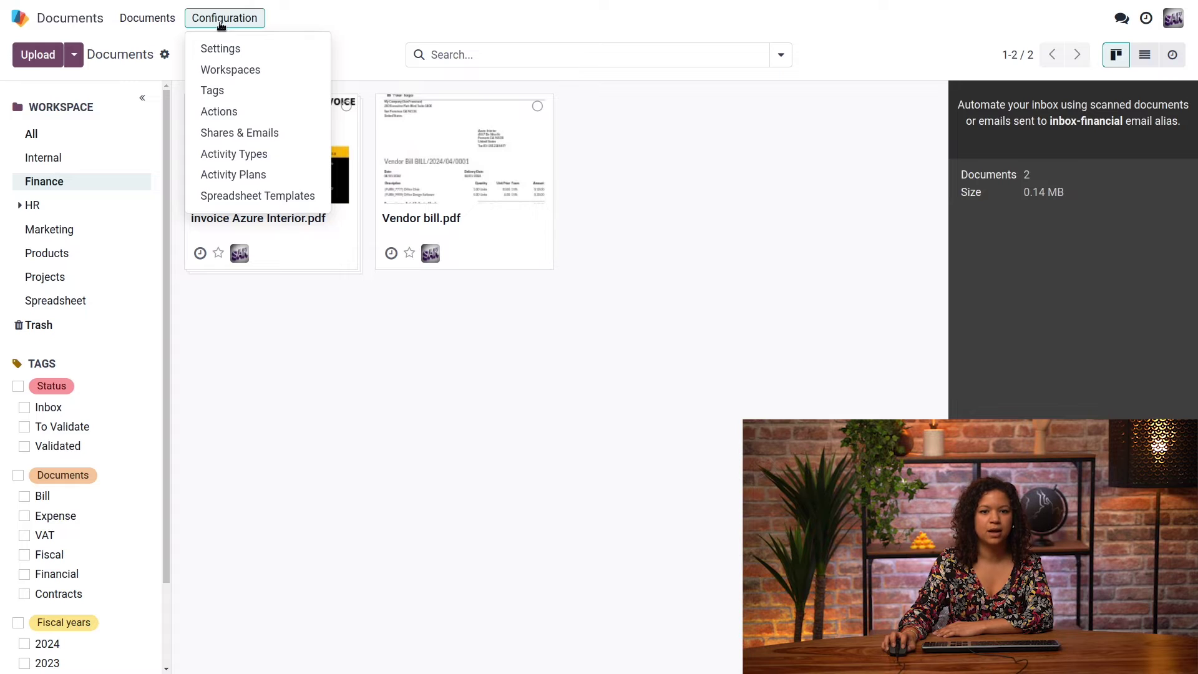
{"action": "left_click", "coordinate": [210, 140]}
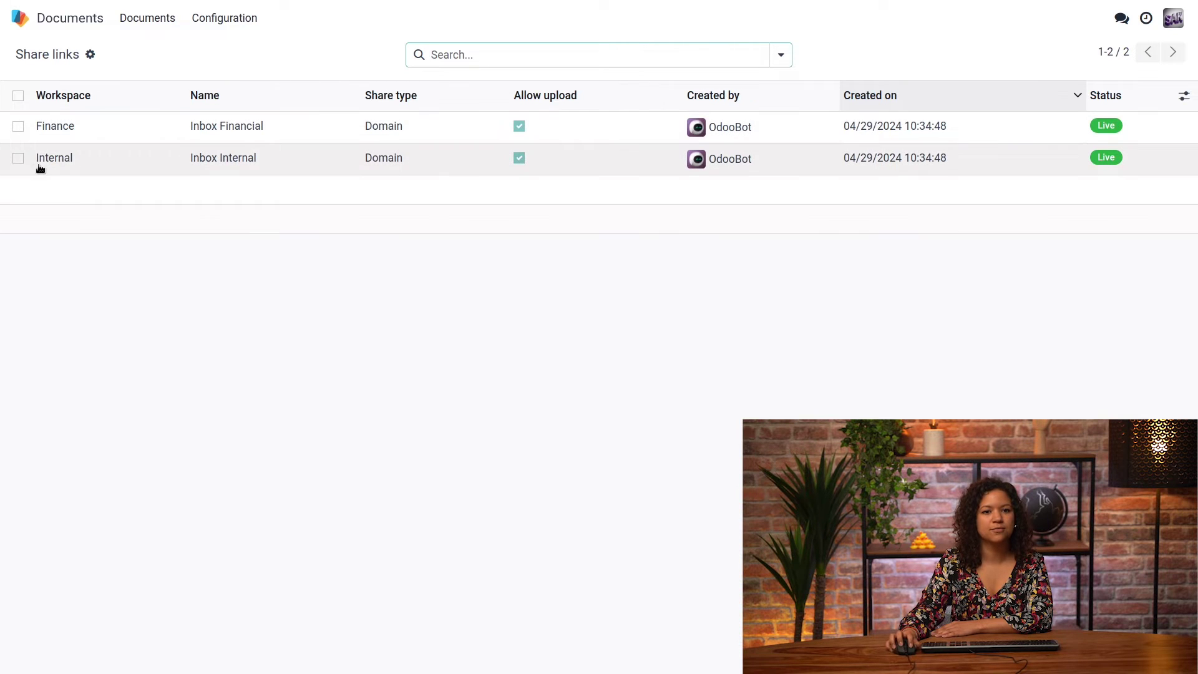
{"action": "left_click", "coordinate": [155, 20]}
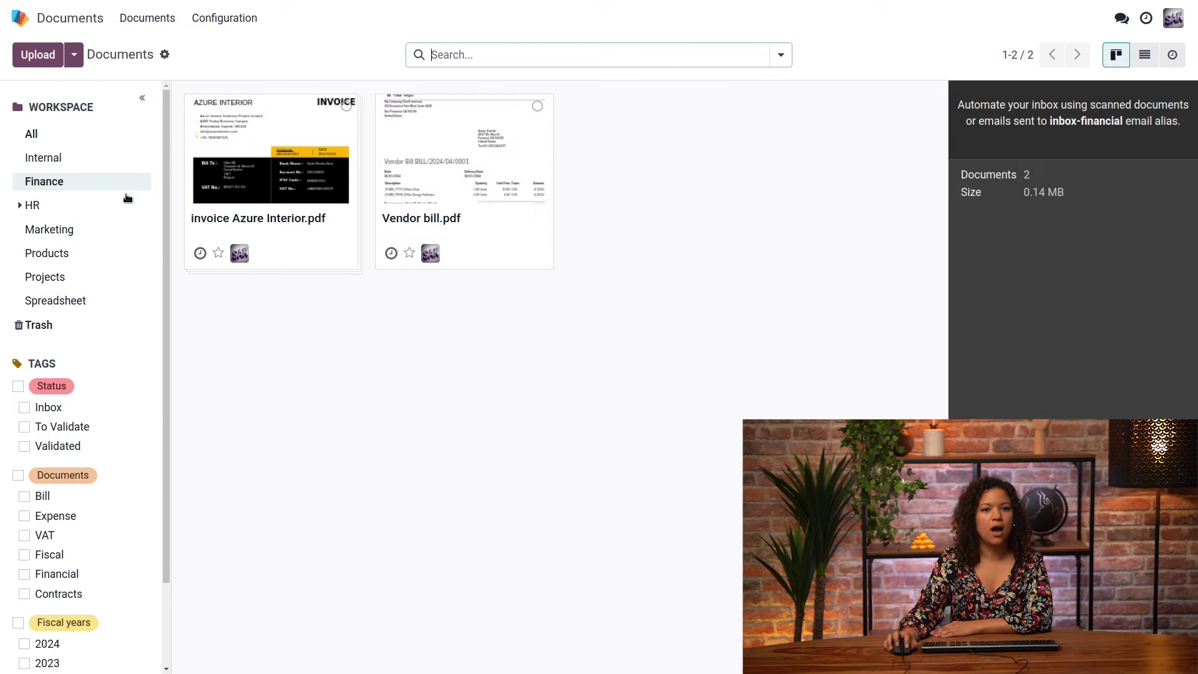
{"action": "left_click", "coordinate": [72, 205]}
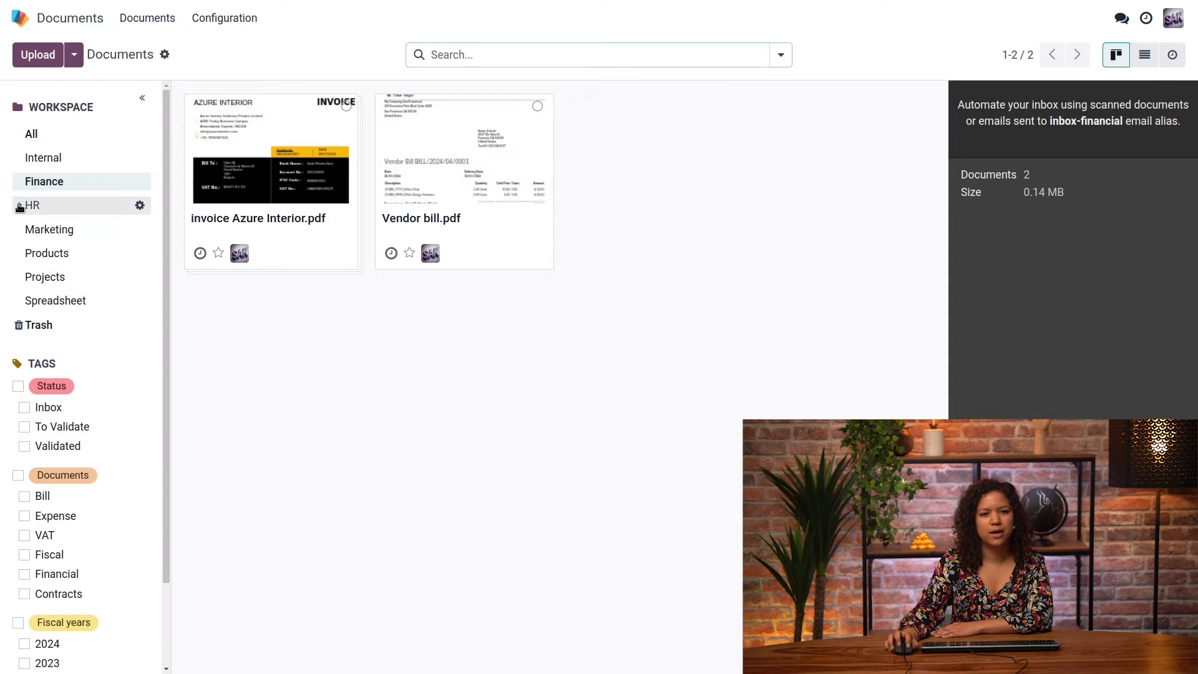
Share the Recruitment workspace with uploads allowed by link and by email alias 'recruitment'
{"action": "left_click", "coordinate": [62, 230]}
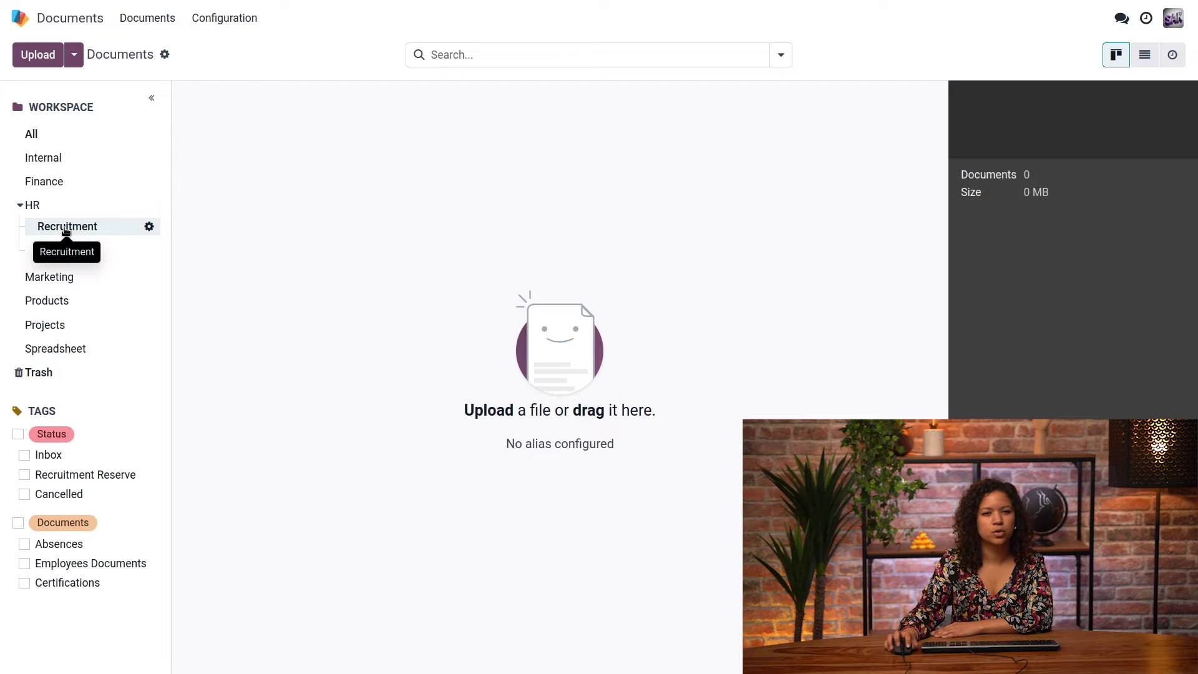
{"action": "left_click", "coordinate": [74, 55]}
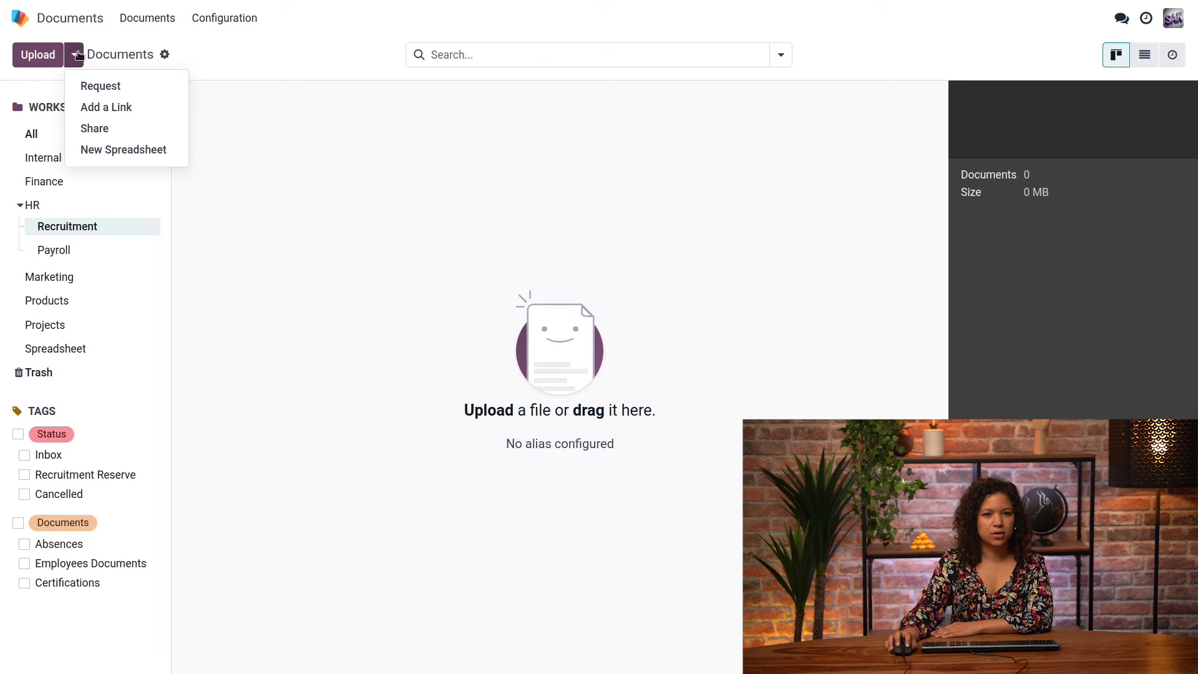
{"action": "left_click", "coordinate": [94, 128]}
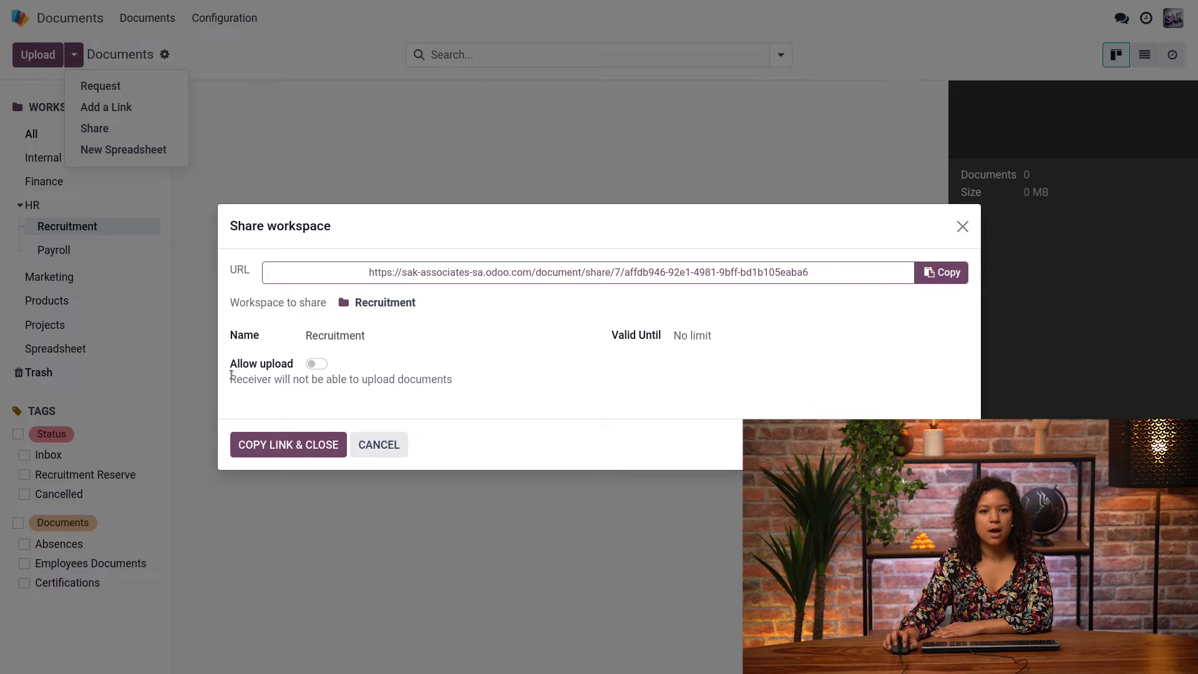
{"action": "left_click", "coordinate": [316, 367]}
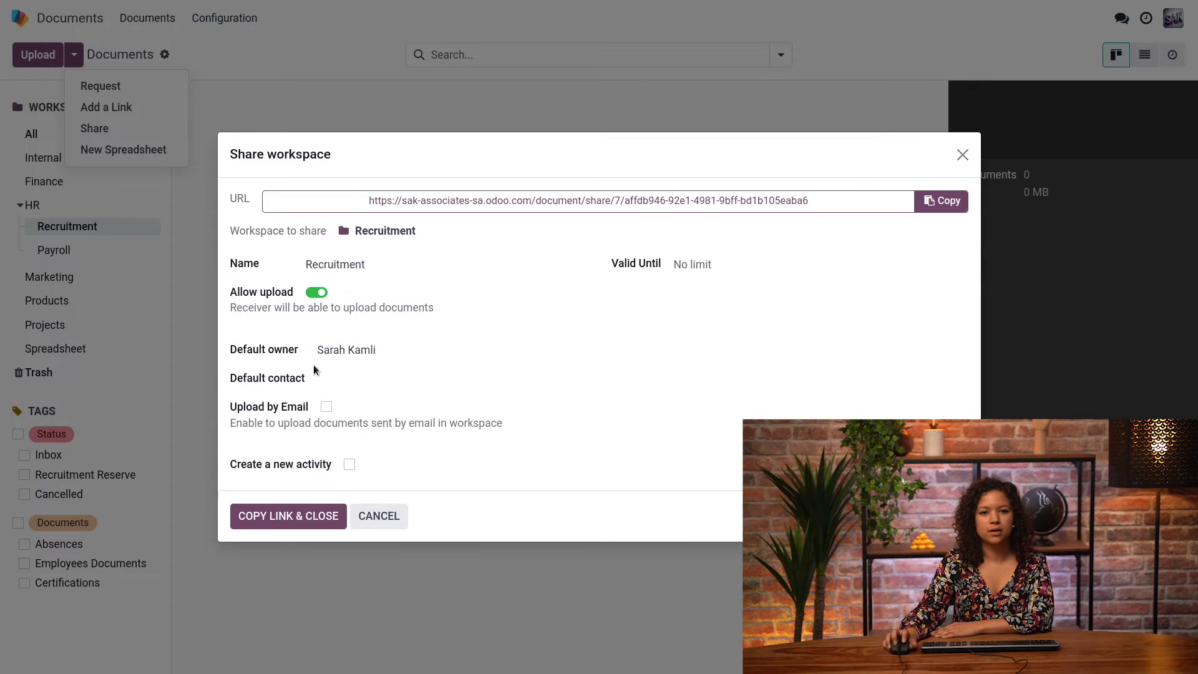
{"action": "left_click", "coordinate": [325, 407]}
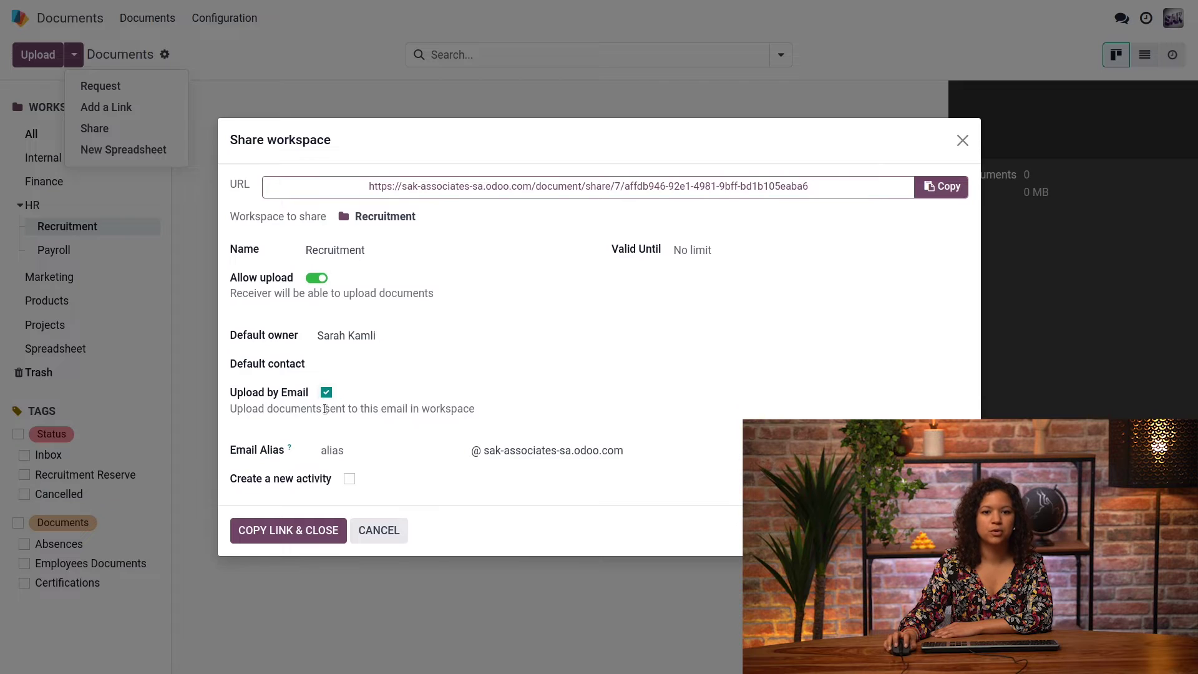
{"action": "left_click", "coordinate": [348, 449]}
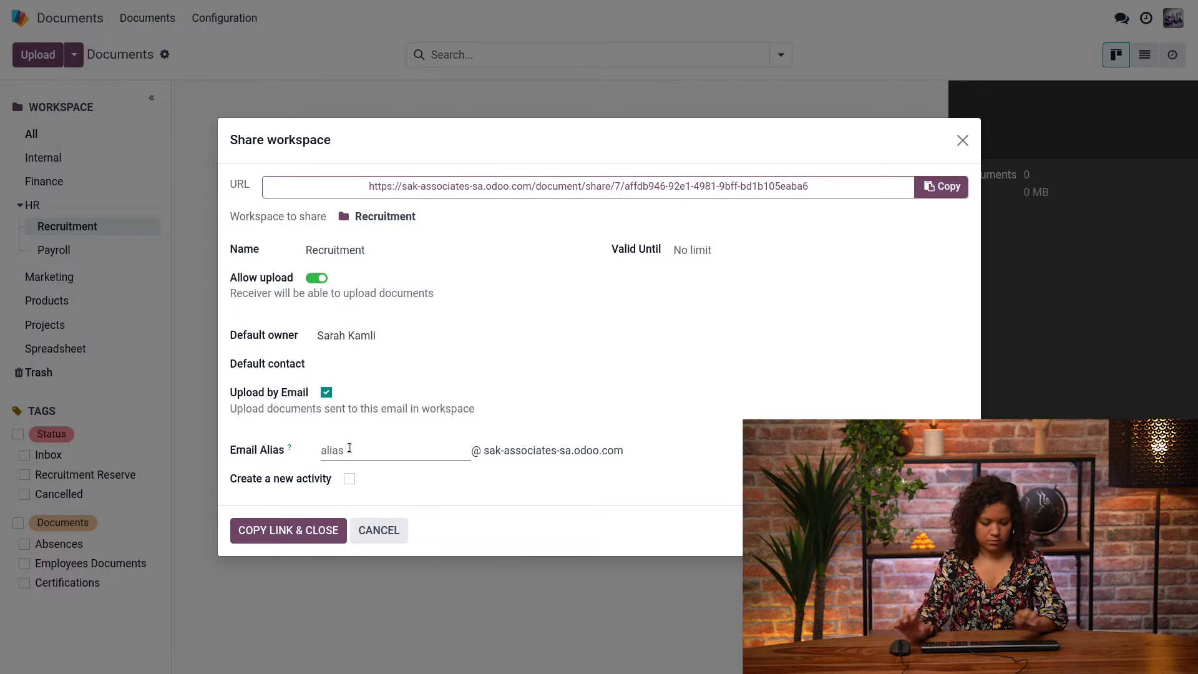
{"action": "type", "text": "recrui"}
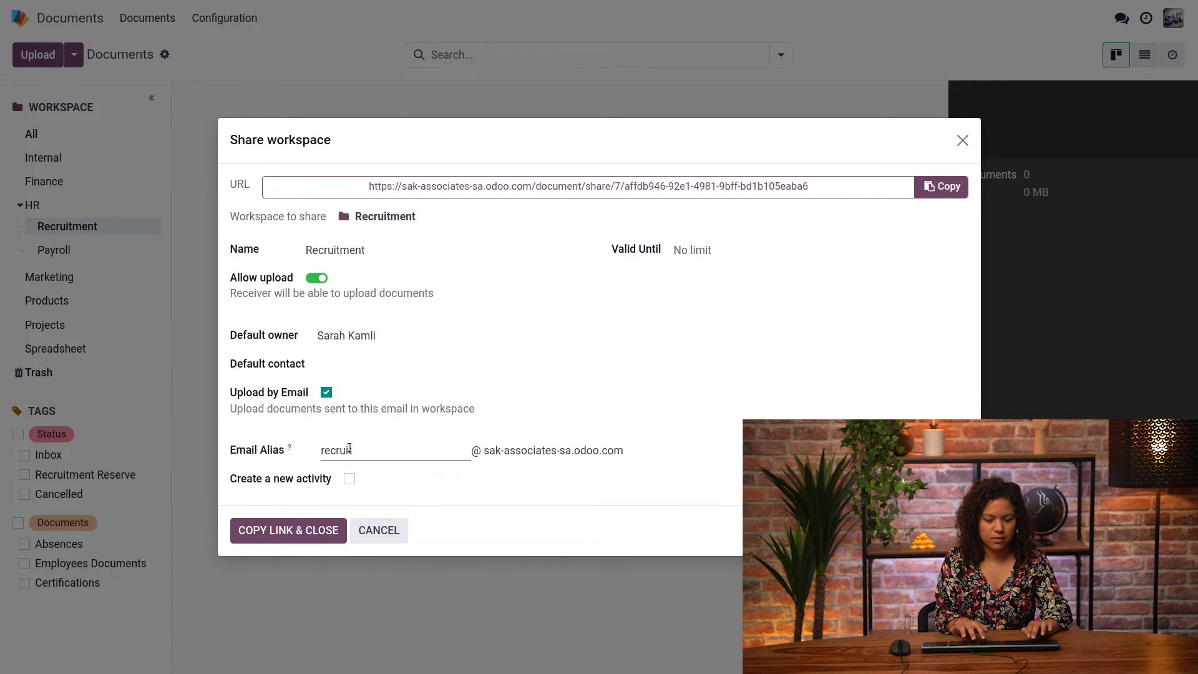
{"action": "type", "text": "tment"}
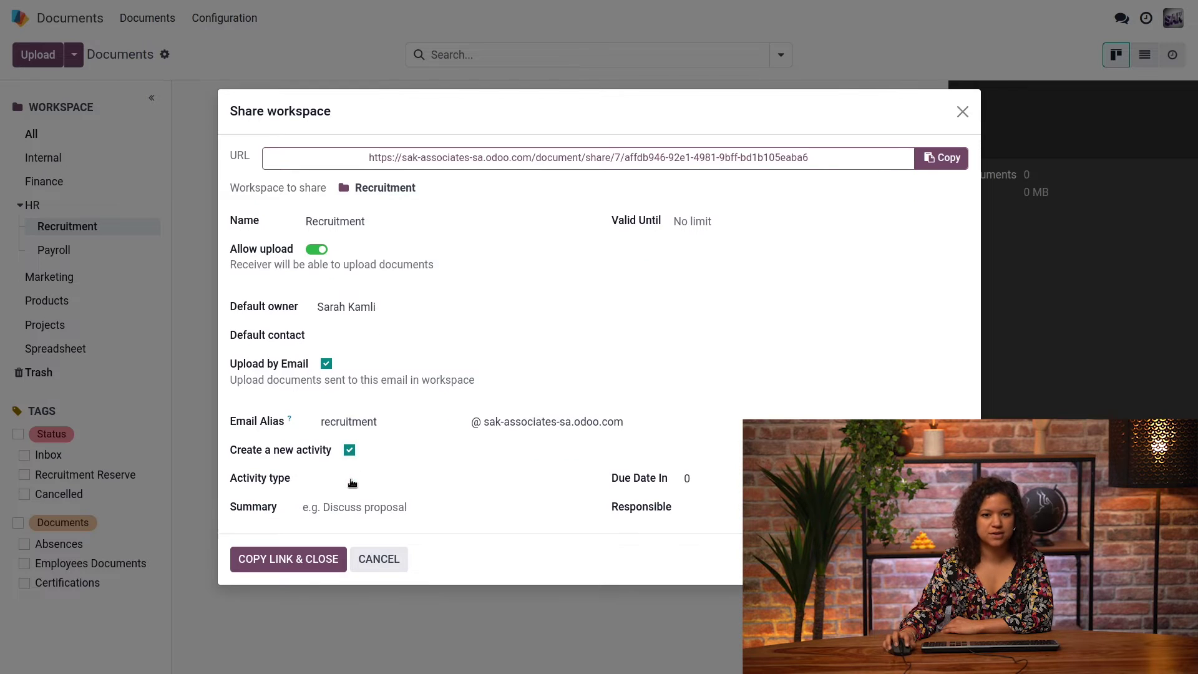
Add a To-Do activity for incoming files and copy the share link
{"action": "left_click", "coordinate": [352, 483]}
{"action": "type", "text": "to-"}
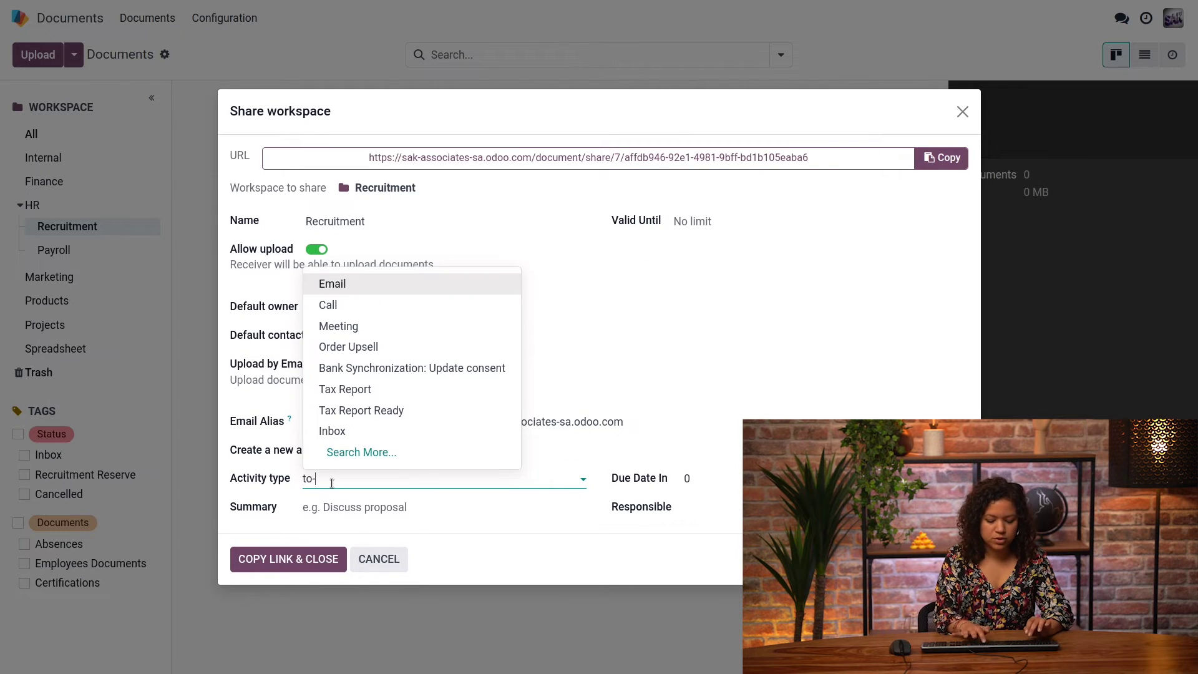
{"action": "type", "text": "do"}
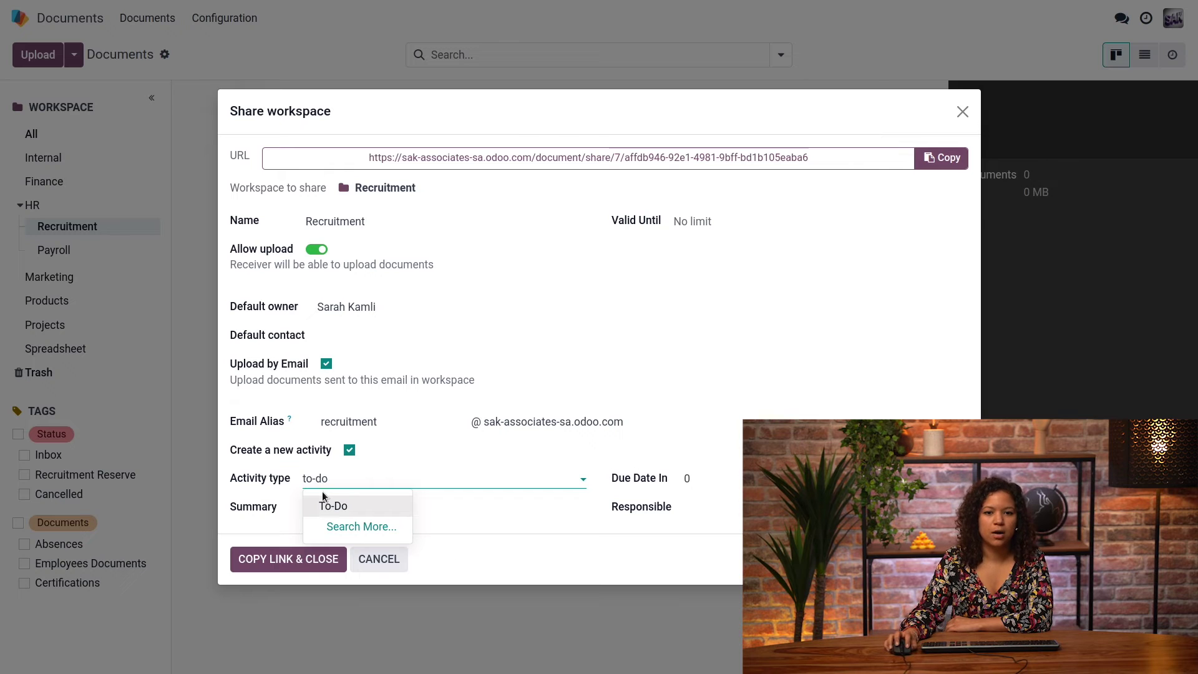
{"action": "left_click", "coordinate": [332, 505]}
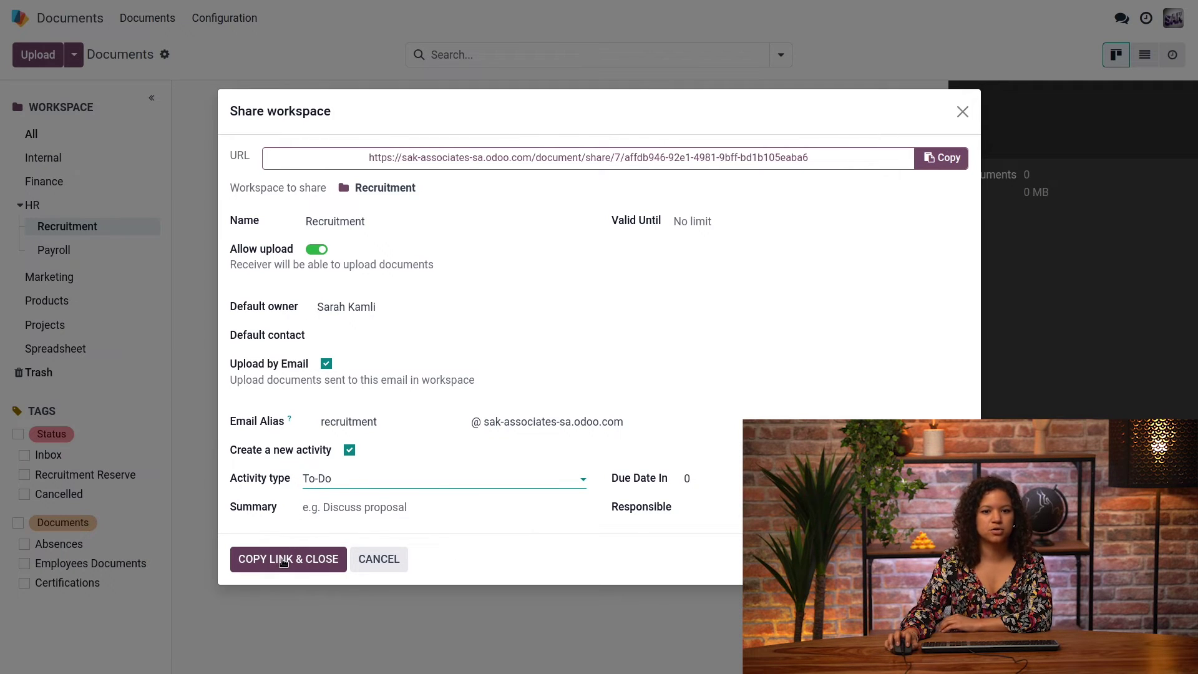
{"action": "left_click", "coordinate": [284, 559]}
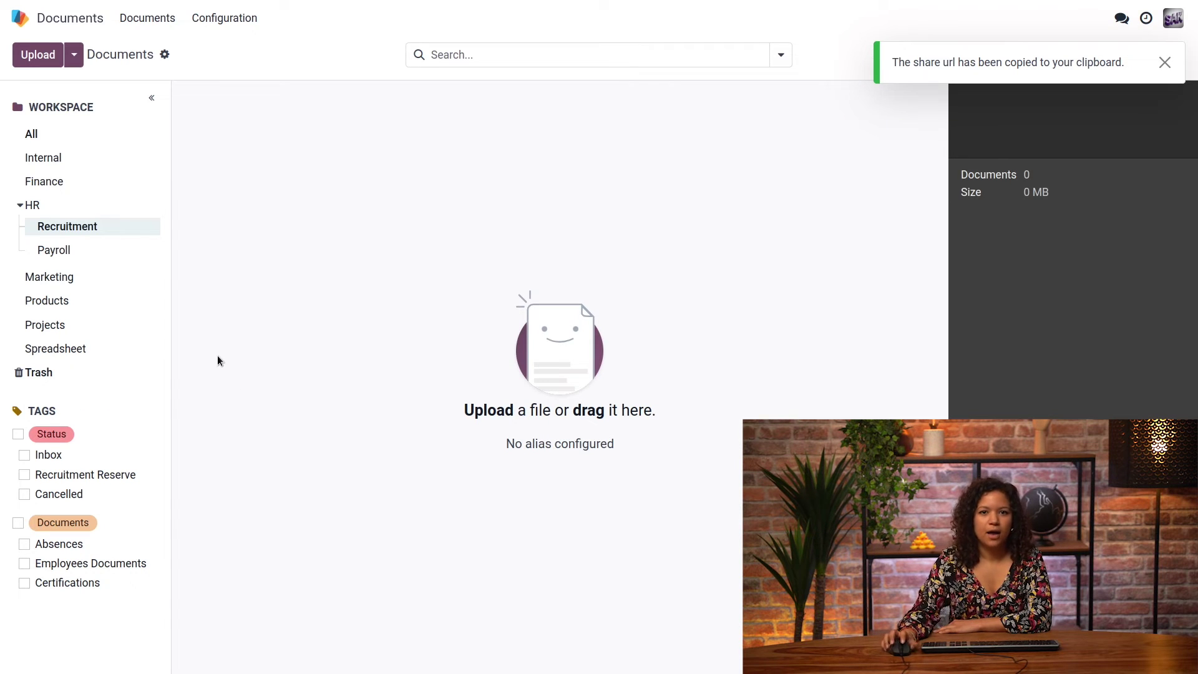
{"action": "left_click", "coordinate": [50, 184]}
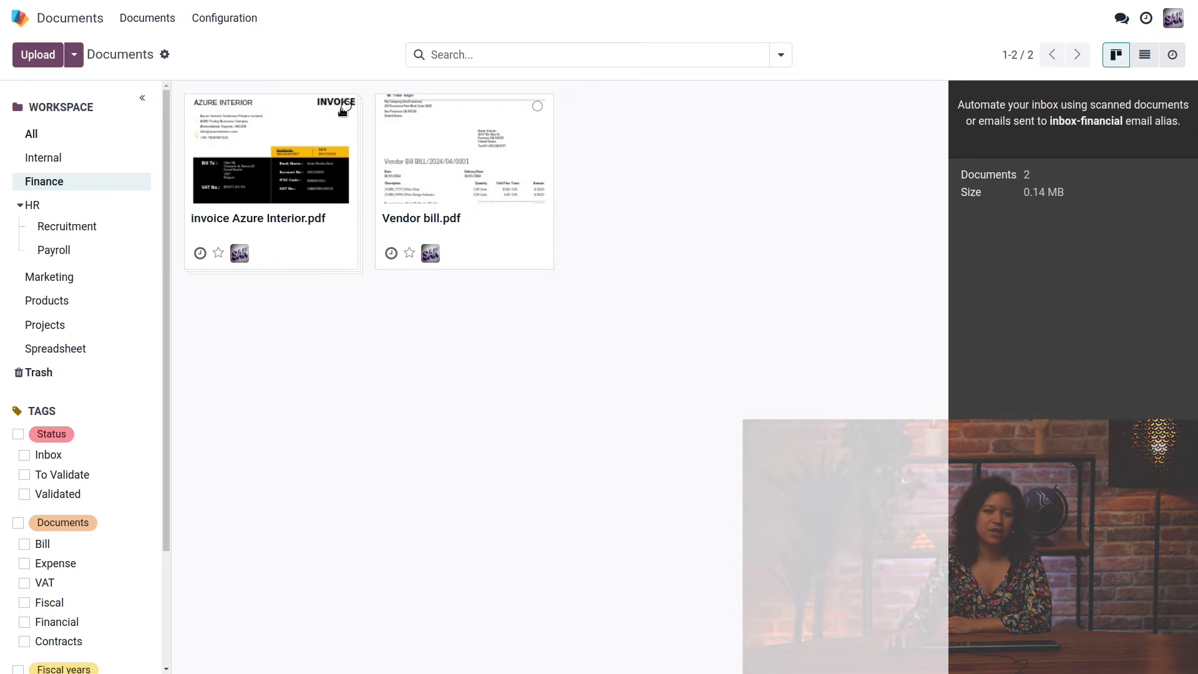
Open invoice Azure Interior.pdf's details and its page-splitting editor
{"action": "left_click", "coordinate": [327, 114]}
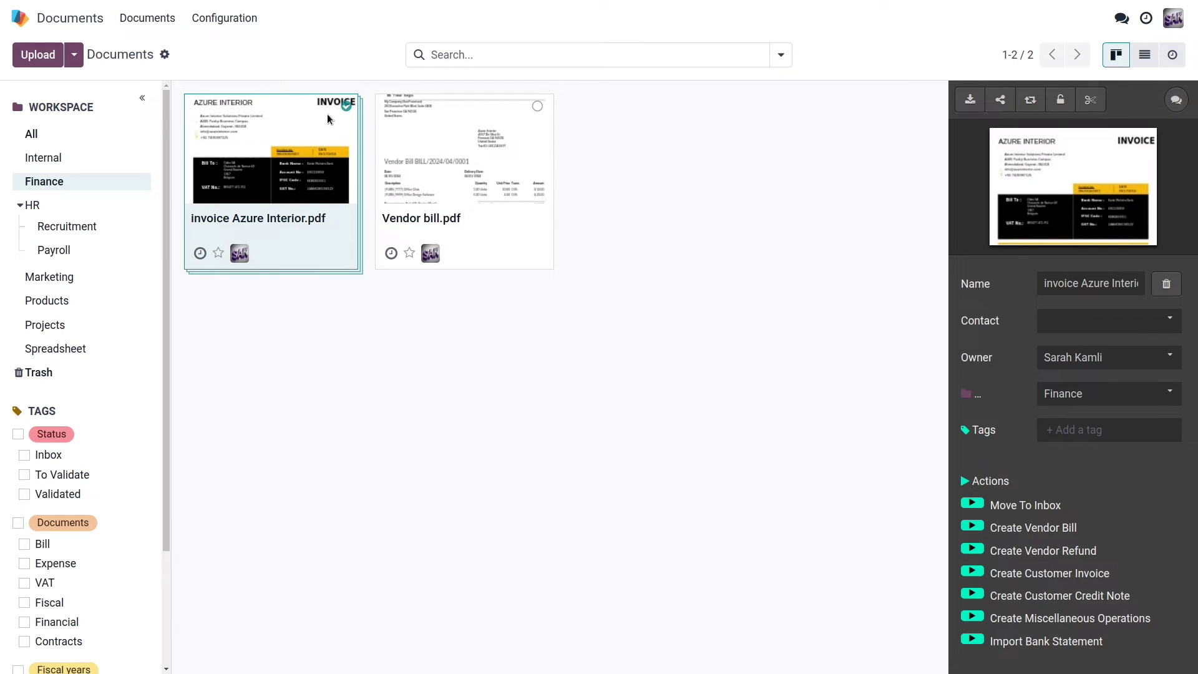
{"action": "left_click", "coordinate": [1092, 103]}
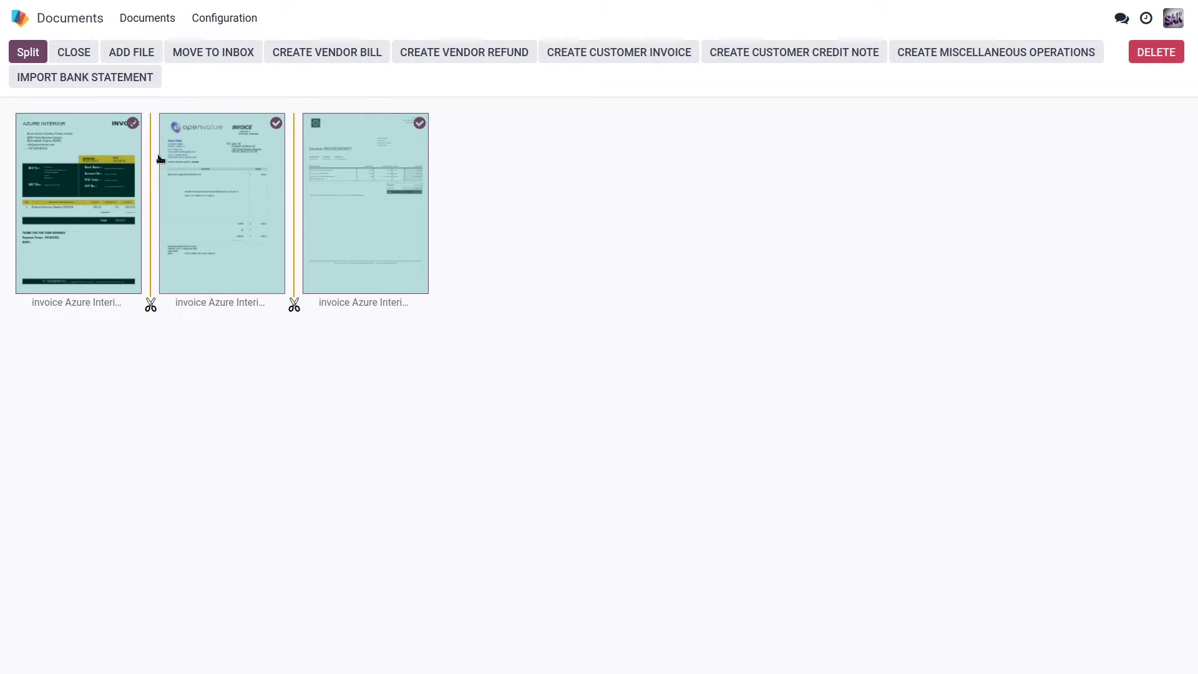
Split invoice Azure Interior.pdf into three one-page files, p1, p2 and p3
{"action": "left_click", "coordinate": [295, 312]}
{"action": "left_click", "coordinate": [295, 307]}
{"action": "left_click", "coordinate": [20, 54]}
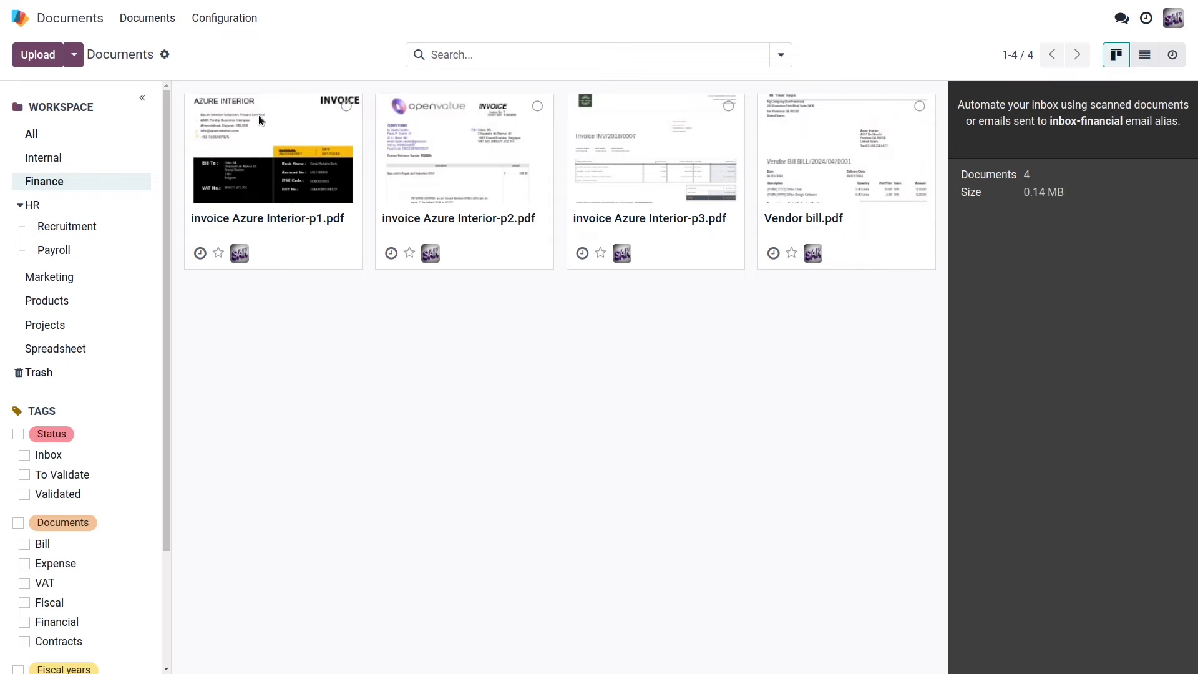
Create draft vendor bill BILL/2024/04/0001 from Vendor bill.pdf with AI-extracted data
{"action": "left_click", "coordinate": [920, 106]}
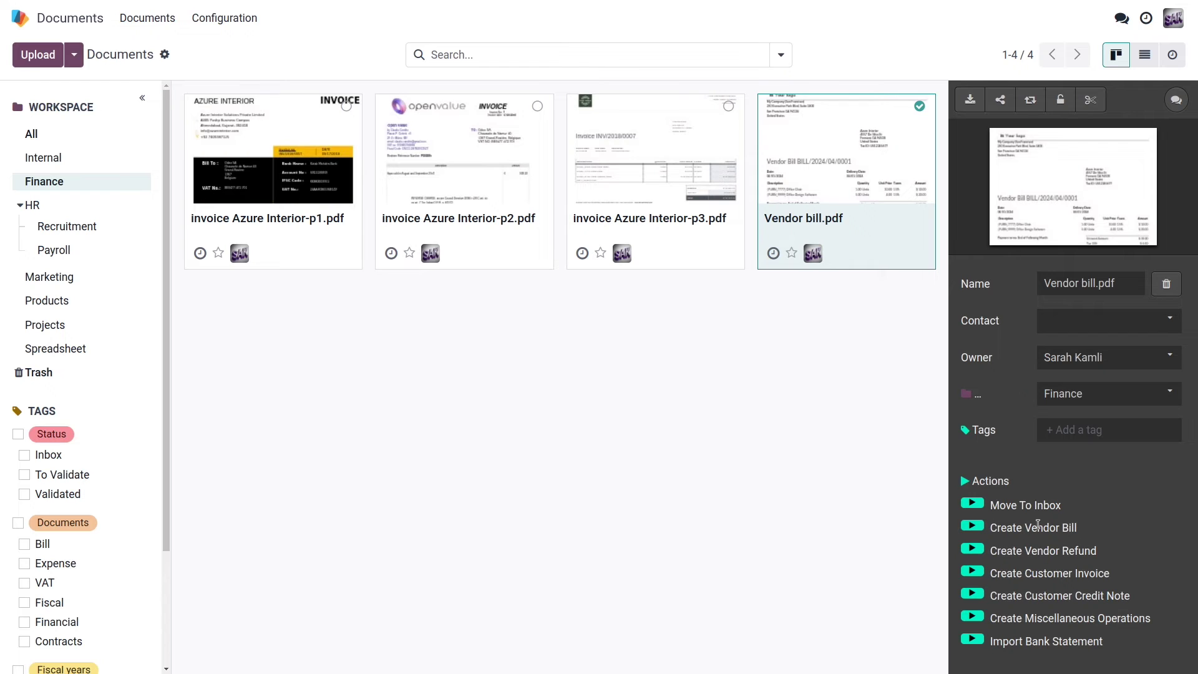
{"action": "left_click", "coordinate": [972, 528]}
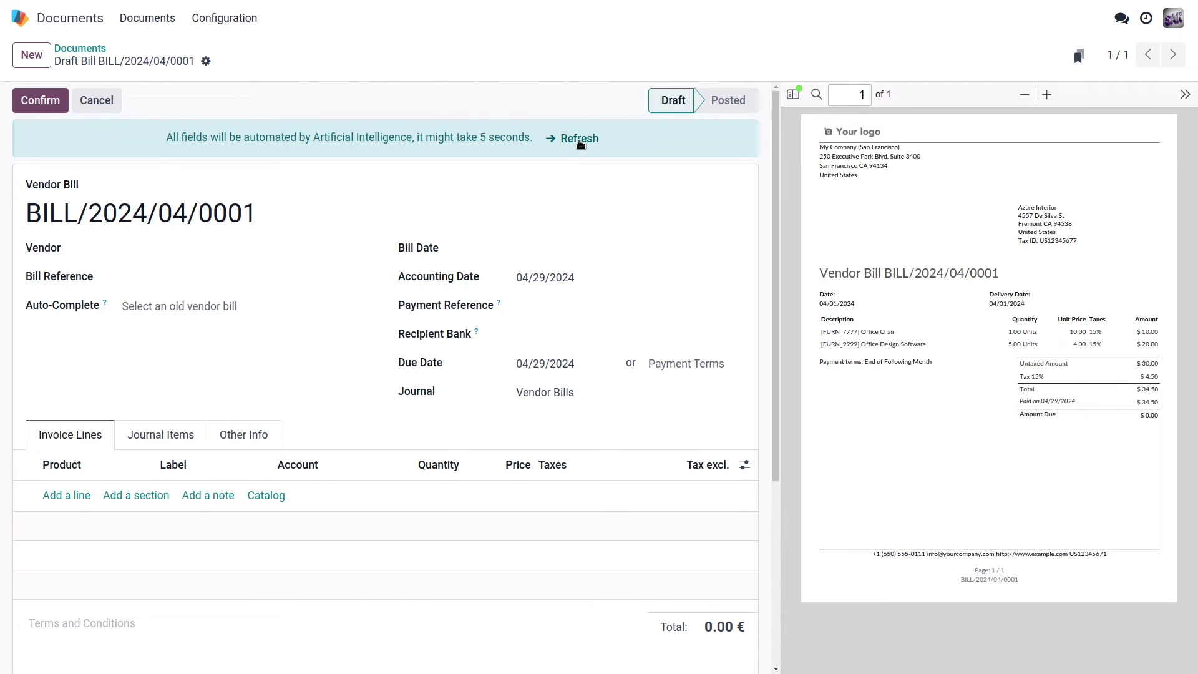
{"action": "left_click", "coordinate": [579, 140]}
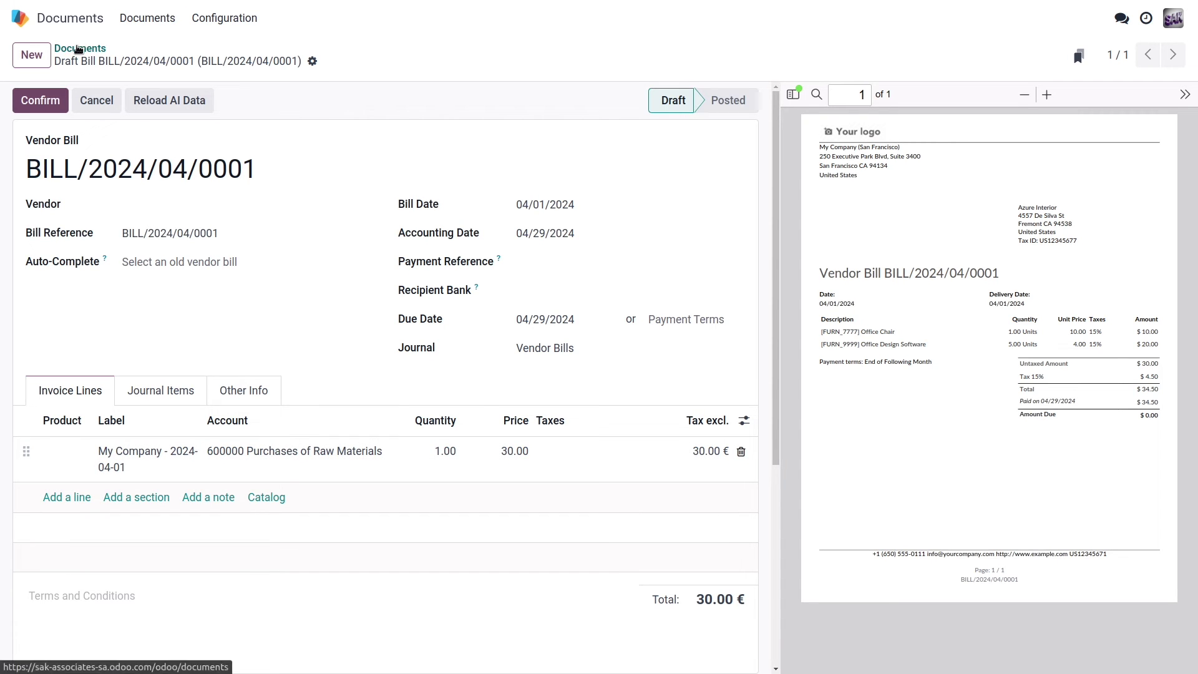
{"action": "left_click", "coordinate": [88, 49]}
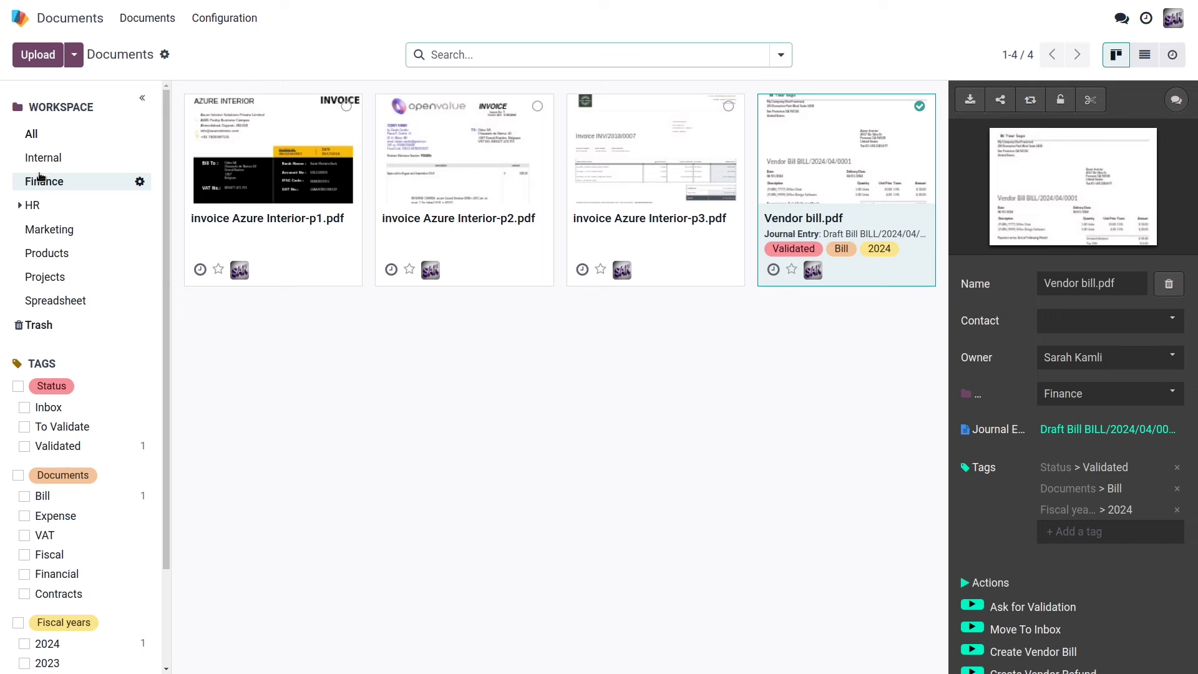
{"action": "left_click", "coordinate": [46, 162]}
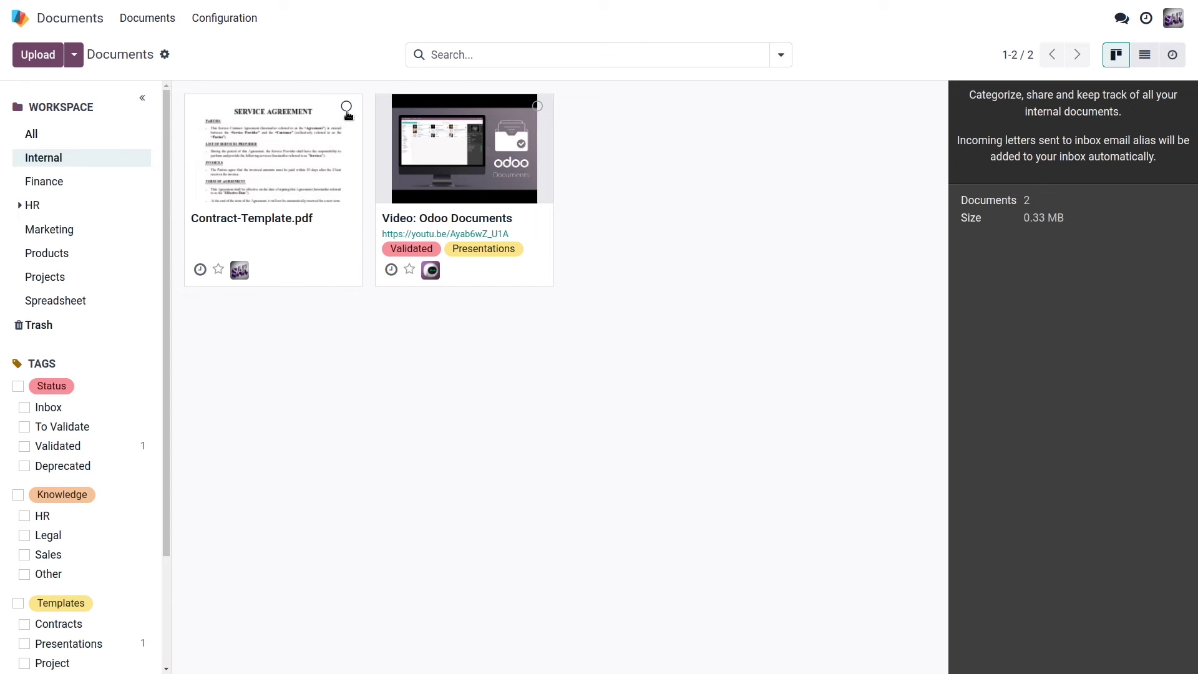
Open Contract-Template.pdf in Sign and place a Company-filled signature on the service provider line
{"action": "left_click", "coordinate": [346, 107]}
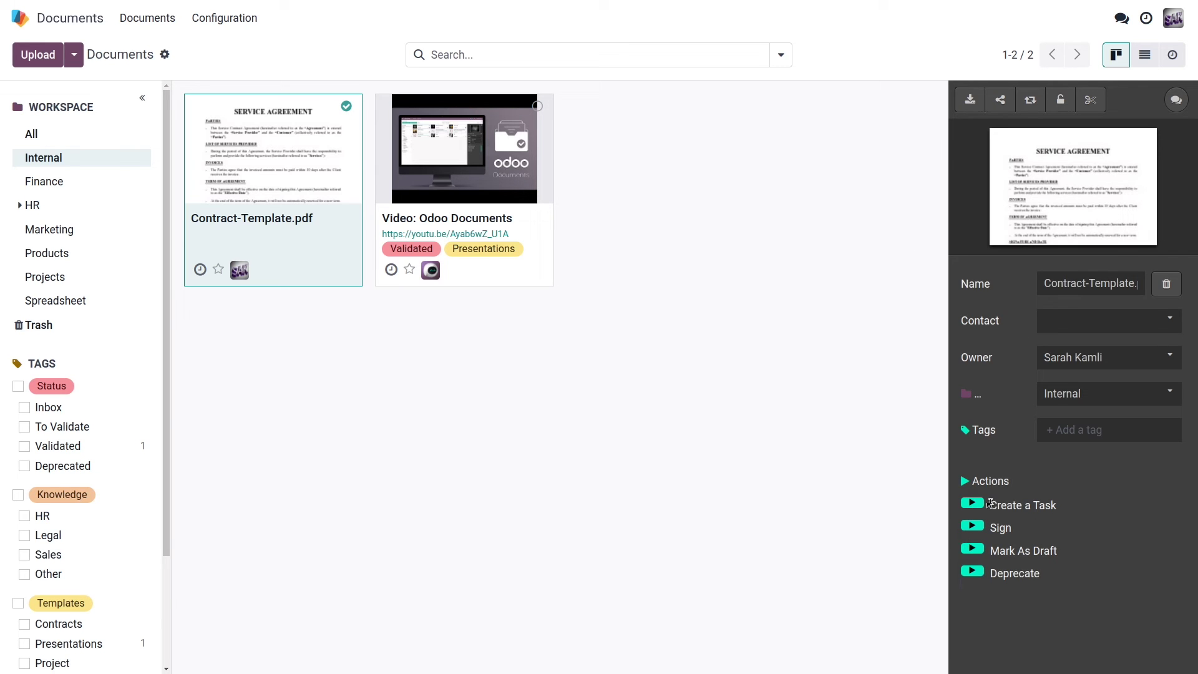
{"action": "left_click", "coordinate": [972, 527]}
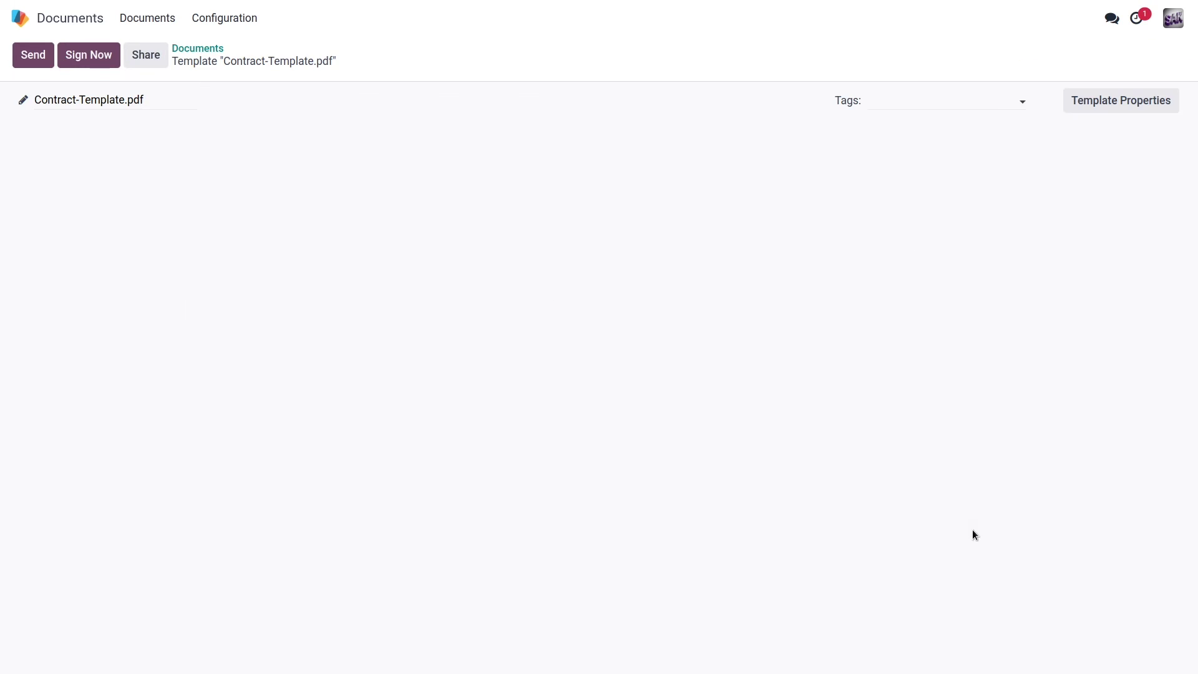
{"action": "scroll", "coordinate": [555, 323], "scroll_direction": "down", "scroll_amount": 7}
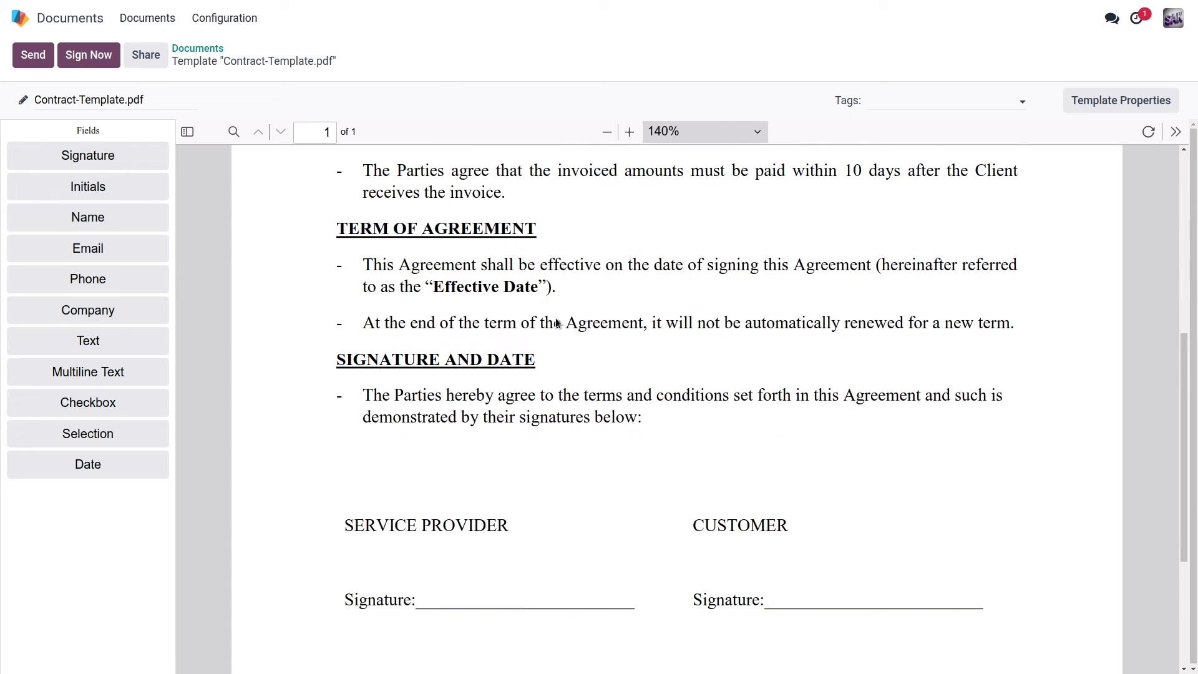
{"action": "mouse_move", "coordinate": [125, 155]}
{"action": "left_mouse_down"}
{"action": "mouse_move", "coordinate": [467, 386]}
{"action": "mouse_move", "coordinate": [450, 468]}
{"action": "left_mouse_up"}
{"action": "left_click", "coordinate": [600, 457]}
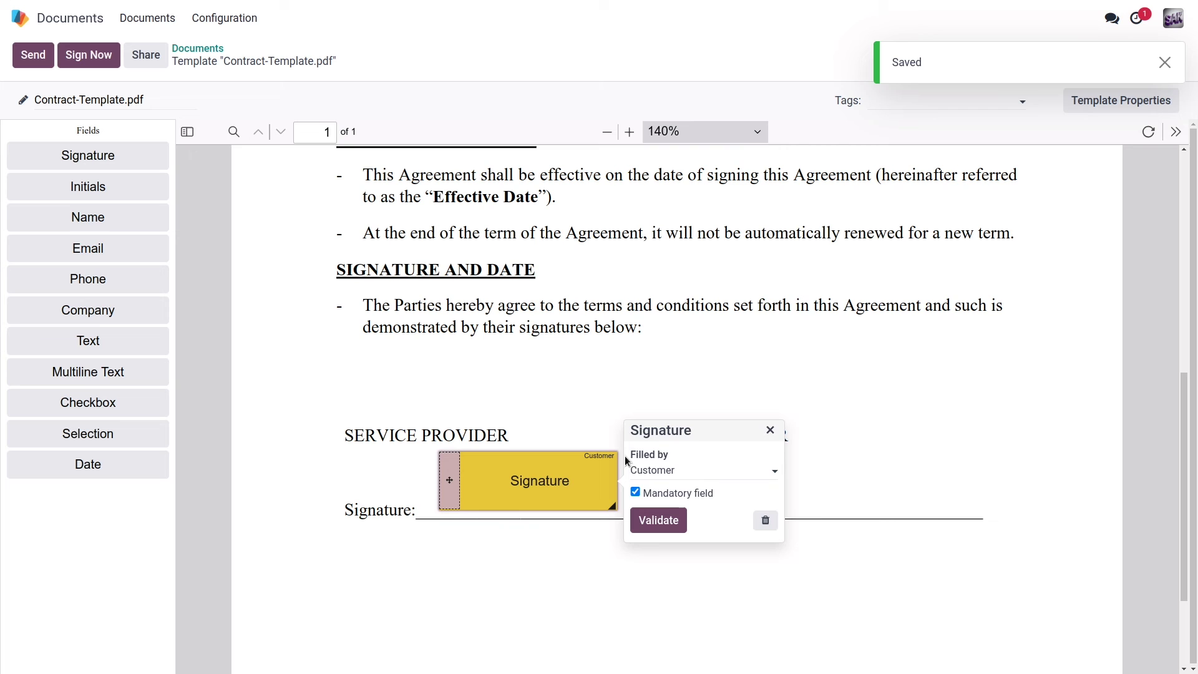
{"action": "left_click", "coordinate": [662, 470]}
{"action": "left_click", "coordinate": [663, 515]}
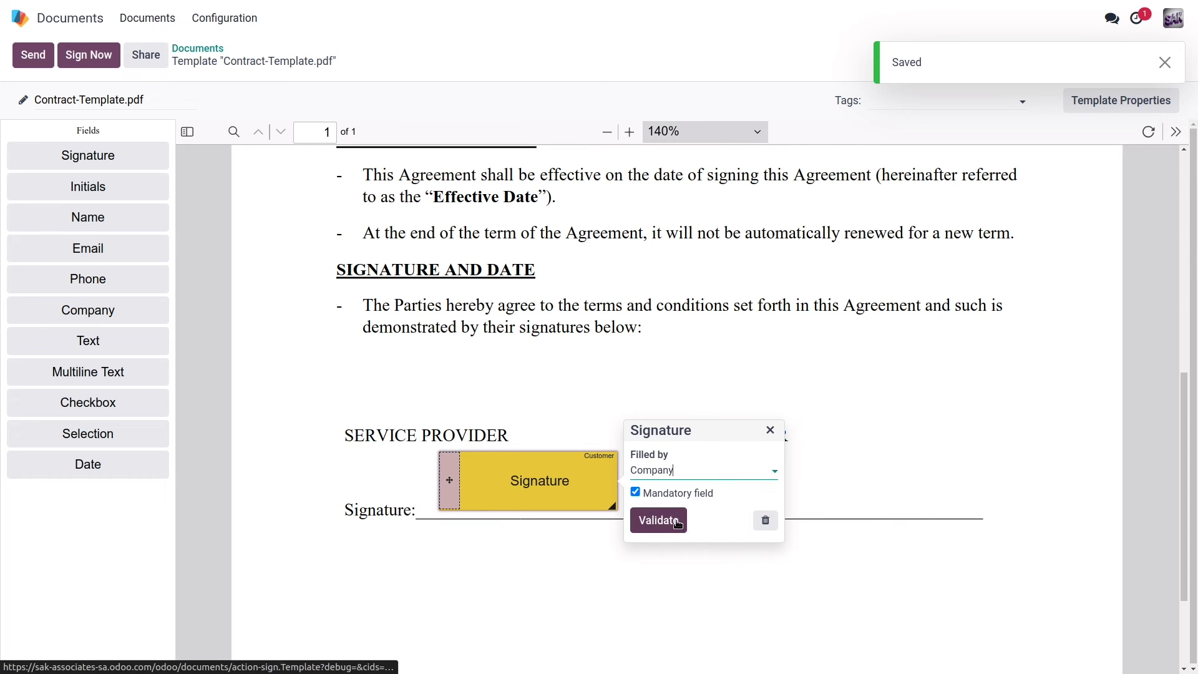
{"action": "left_click", "coordinate": [675, 528]}
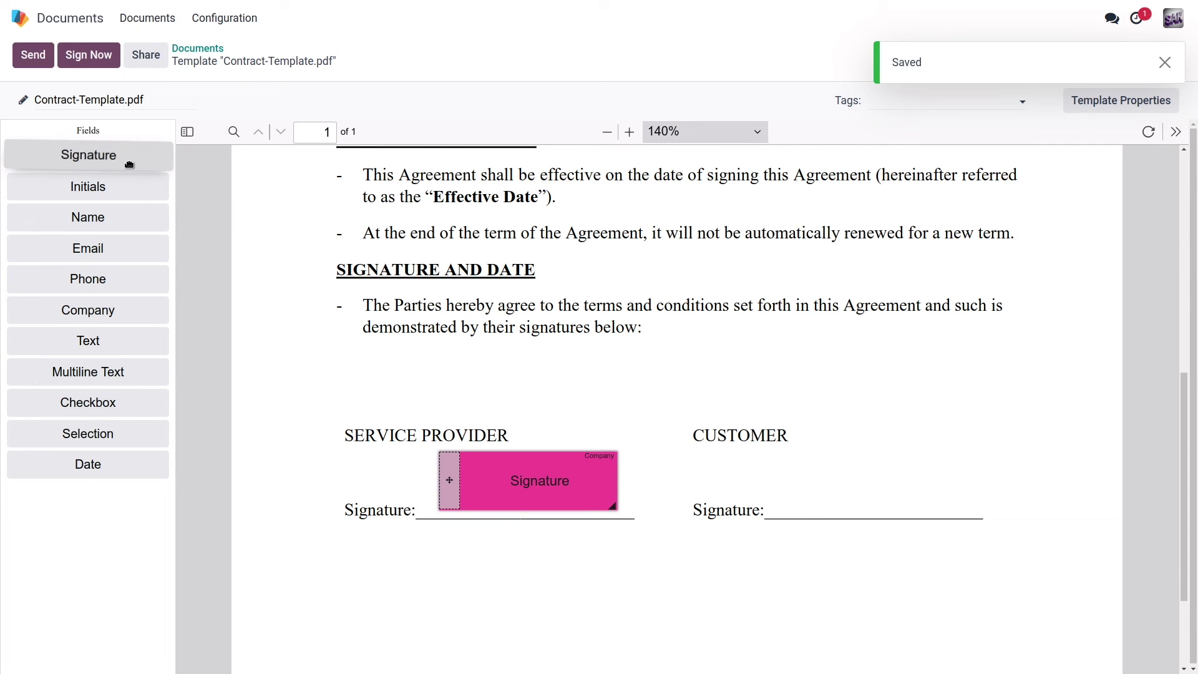
Place a Customer-filled signature field on the CUSTOMER line and return to Documents
{"action": "mouse_move", "coordinate": [166, 160]}
{"action": "left_mouse_down"}
{"action": "mouse_move", "coordinate": [776, 387]}
{"action": "mouse_move", "coordinate": [882, 489]}
{"action": "mouse_move", "coordinate": [905, 495]}
{"action": "left_mouse_up"}
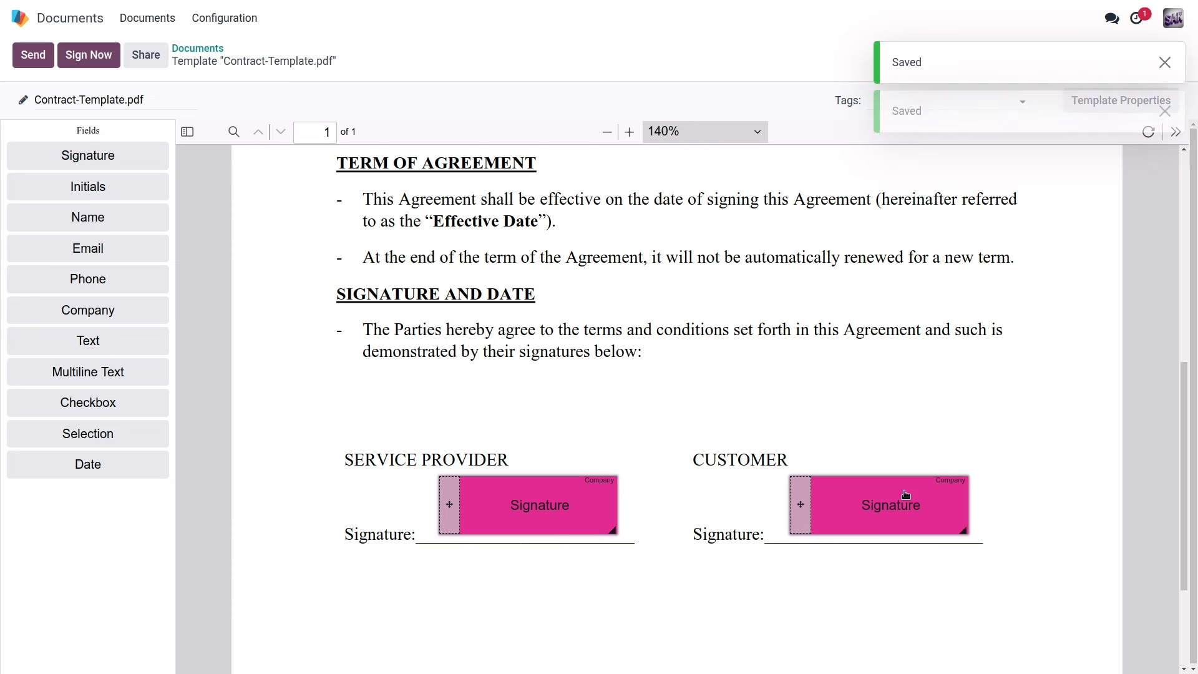
{"action": "left_click", "coordinate": [943, 488]}
{"action": "left_click", "coordinate": [1039, 496]}
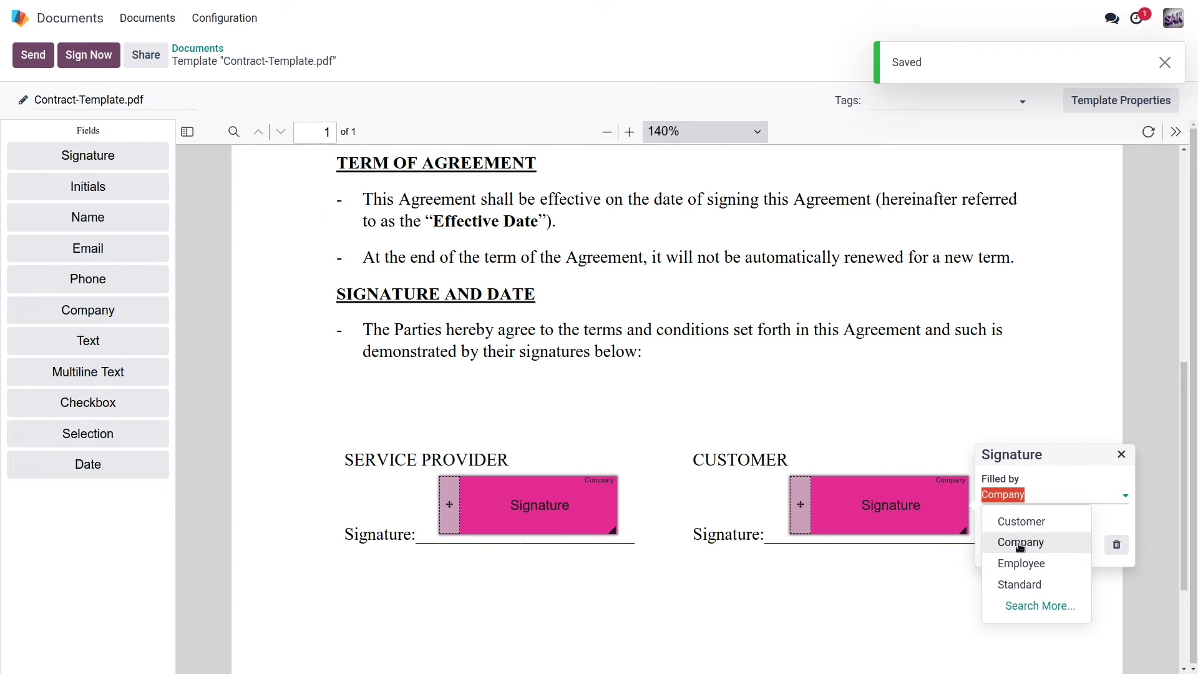
{"action": "left_click", "coordinate": [1021, 521]}
{"action": "left_click", "coordinate": [1007, 545]}
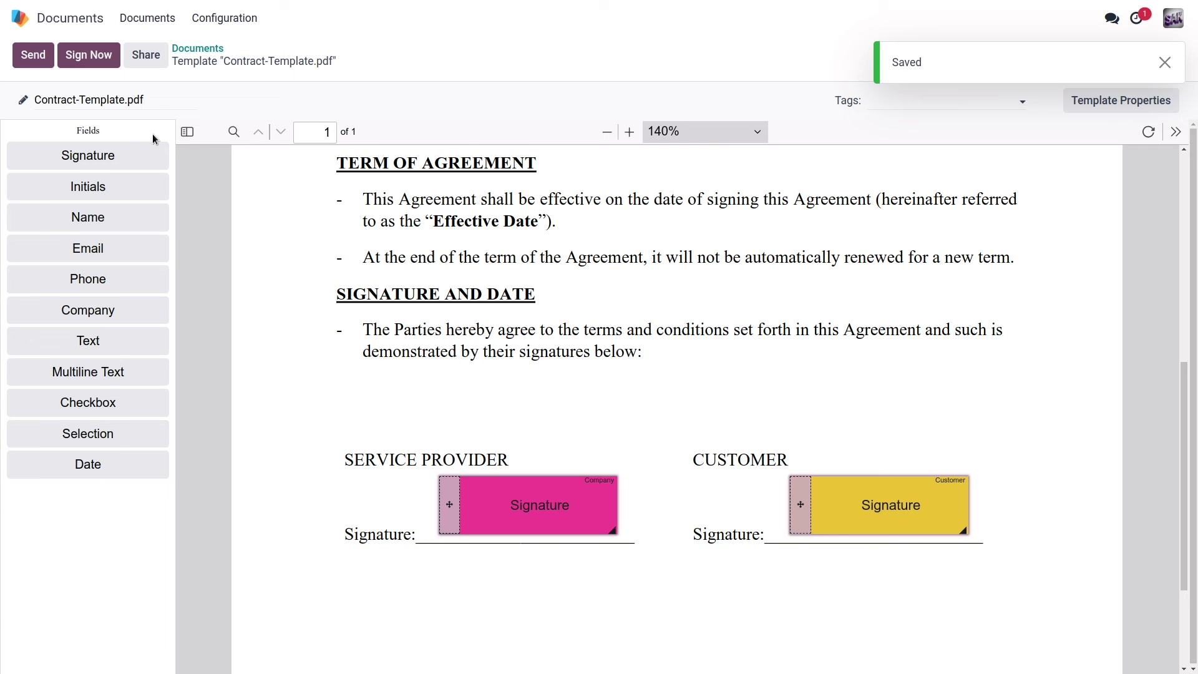
{"action": "left_click", "coordinate": [193, 56]}
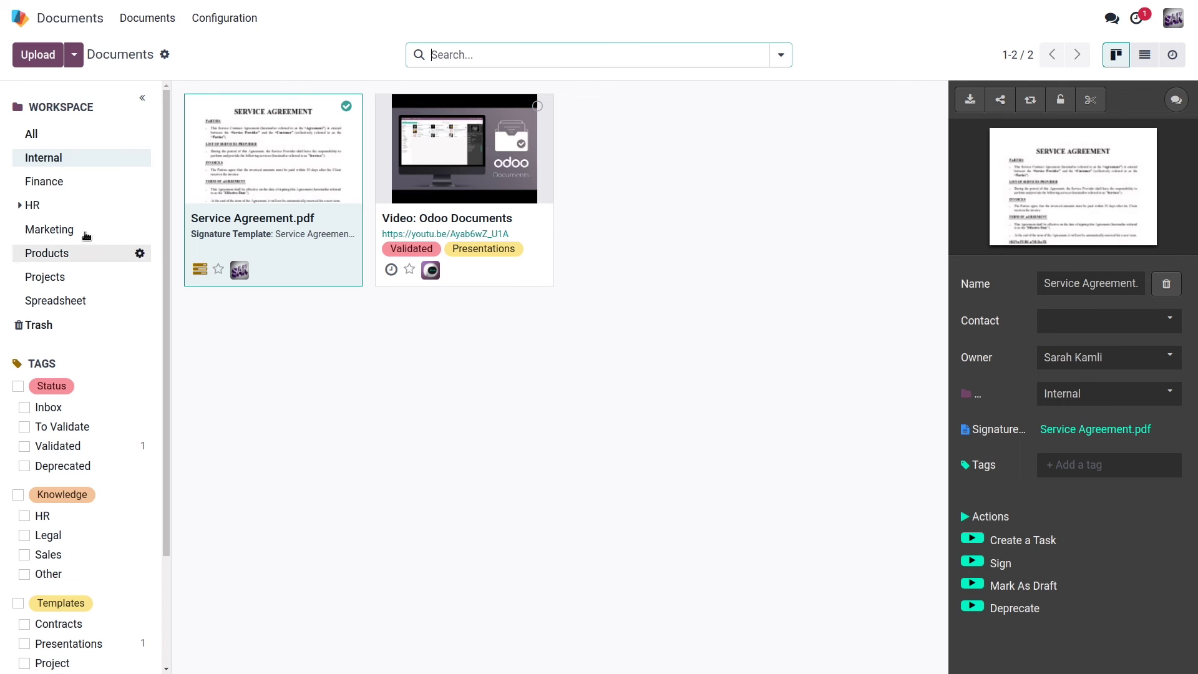
Start a new file request named "Driver's licence"
{"action": "left_click", "coordinate": [75, 55]}
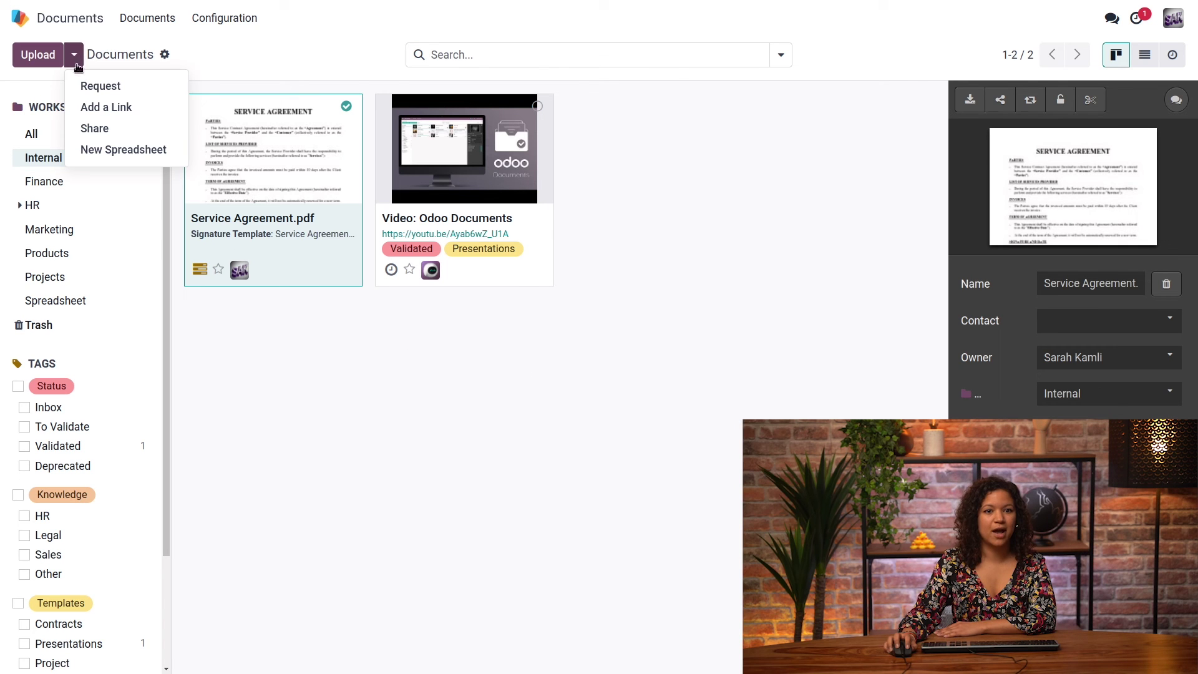
{"action": "left_click", "coordinate": [101, 88]}
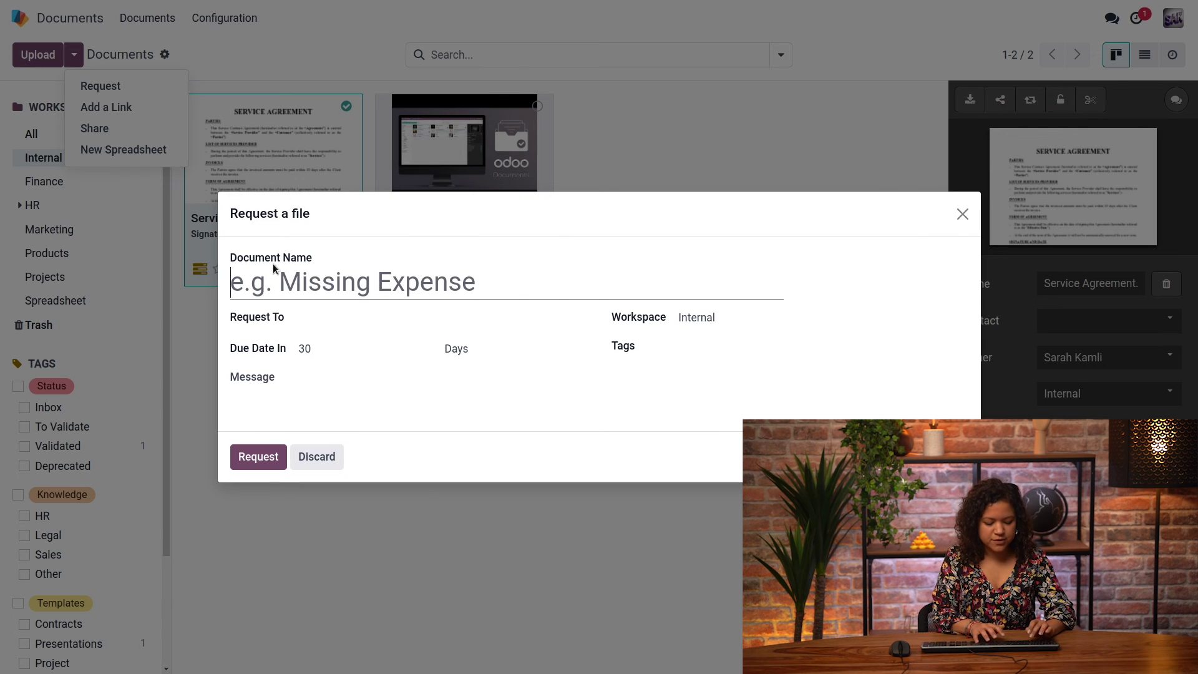
{"action": "type", "text": "Drvier"}
{"action": "key", "text": "BackSpace"}
{"action": "key", "text": "BackSpace"}
{"action": "key", "text": "BackSpace"}
{"action": "key", "text": "BackSpace"}
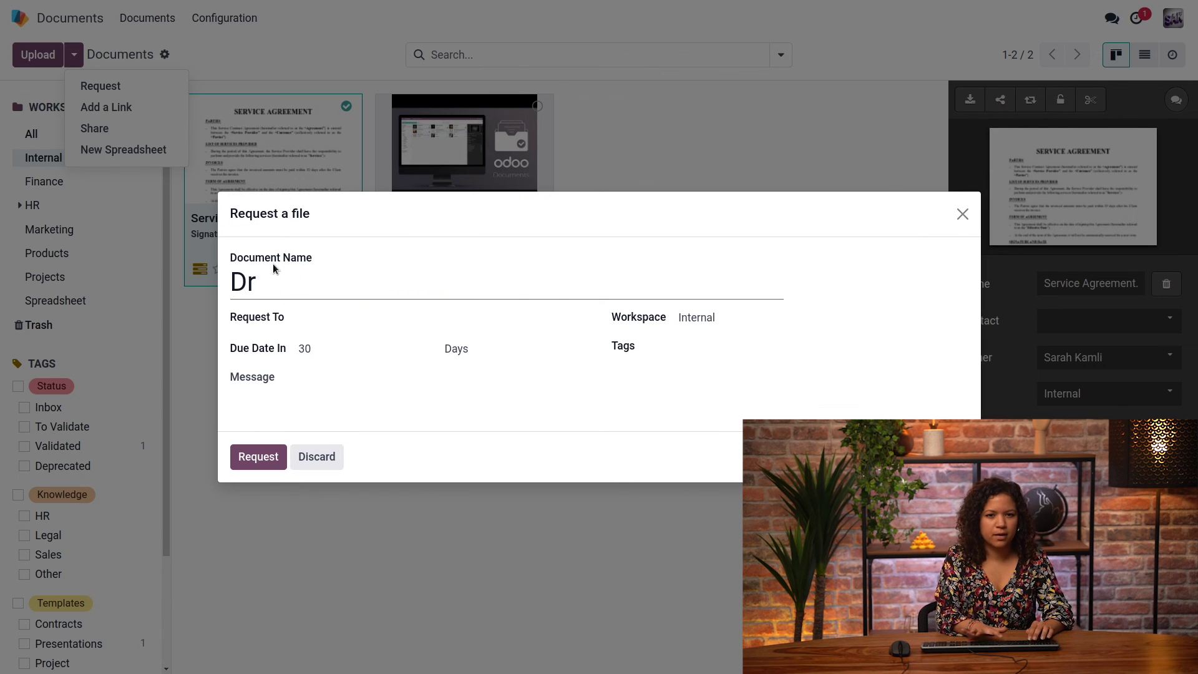
{"action": "type", "text": "iver's co"}
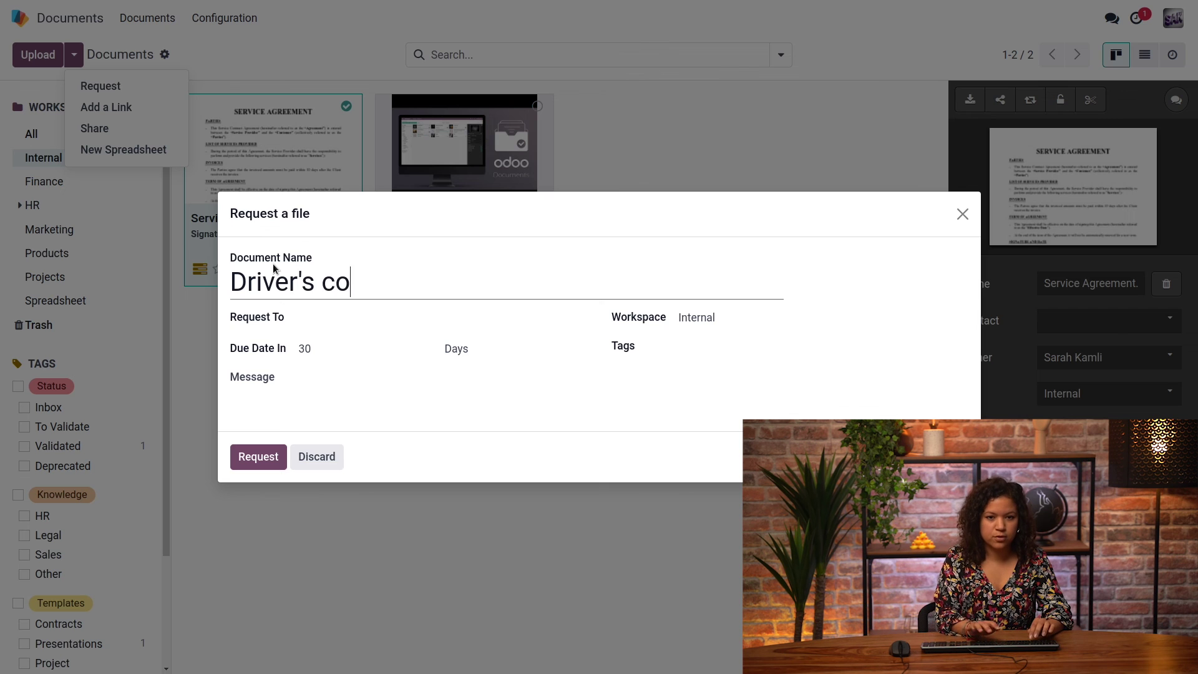
{"action": "key", "text": "BackSpace"}
{"action": "key", "text": "BackSpace"}
{"action": "type", "text": "licence"}
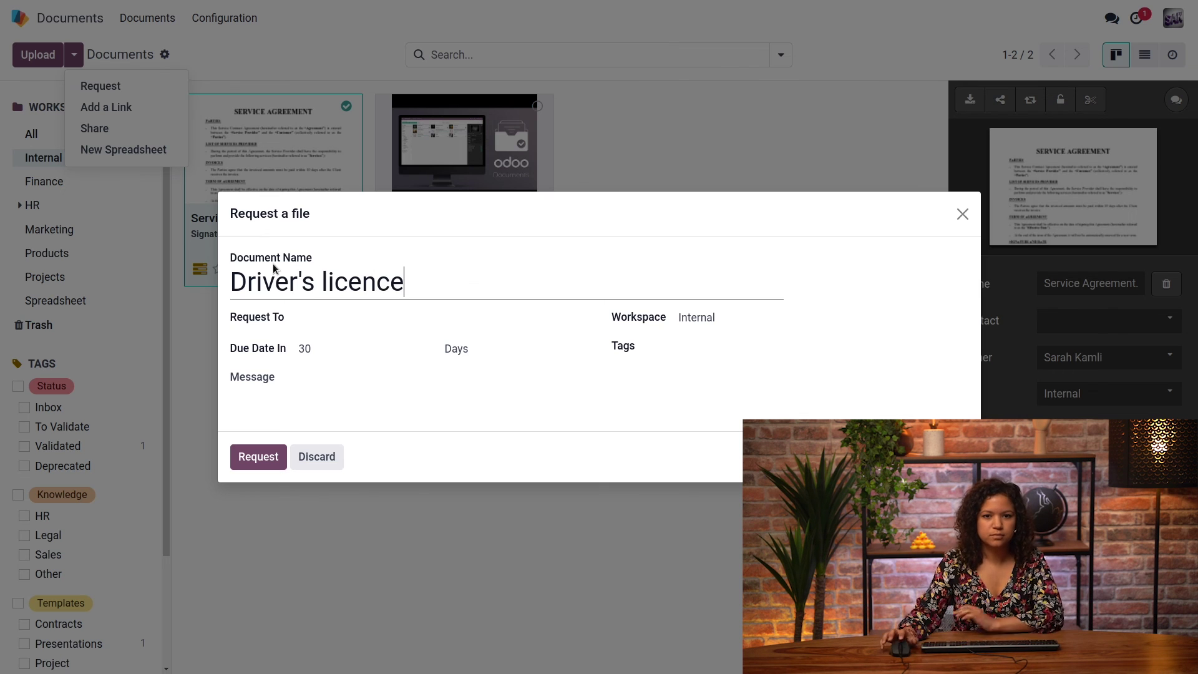
File the request in the HR workspace, address it to the contact, and send it
{"action": "left_click", "coordinate": [686, 318]}
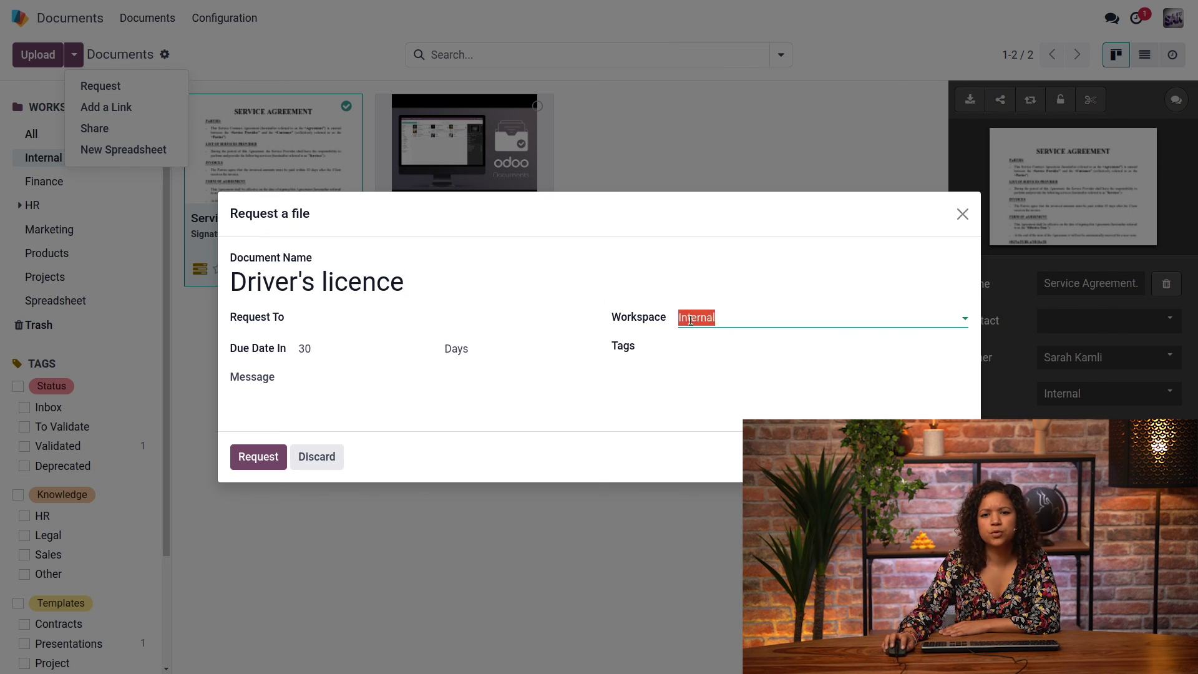
{"action": "left_click", "coordinate": [701, 428]}
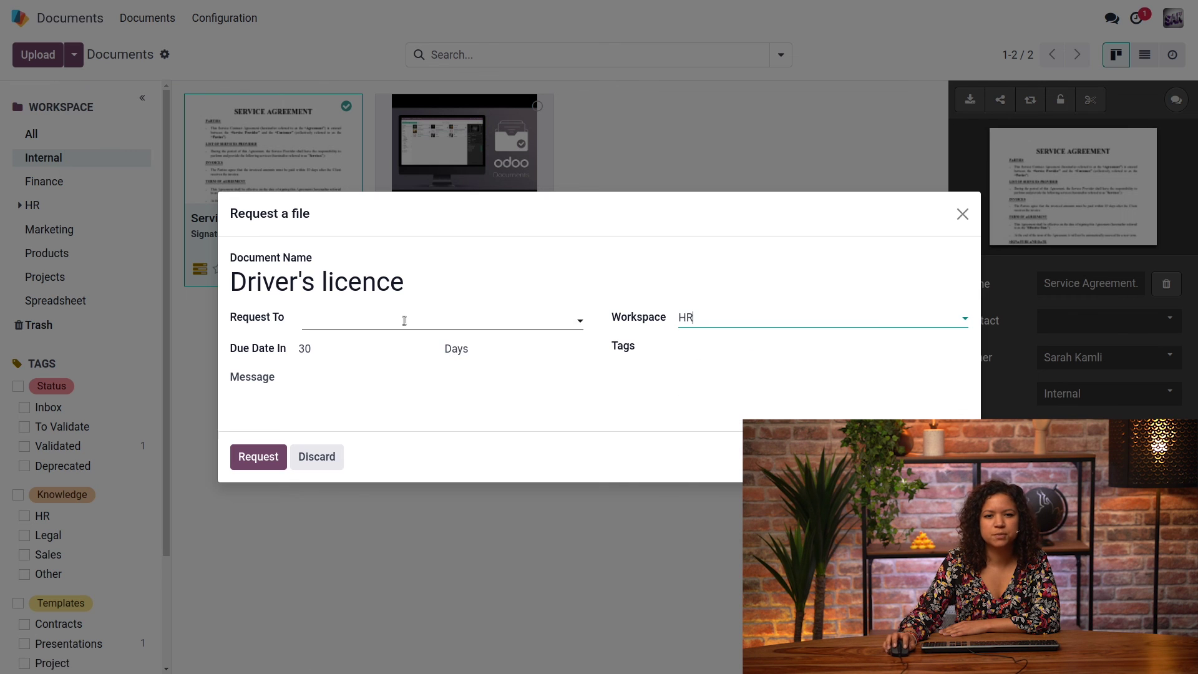
{"action": "left_click", "coordinate": [369, 317]}
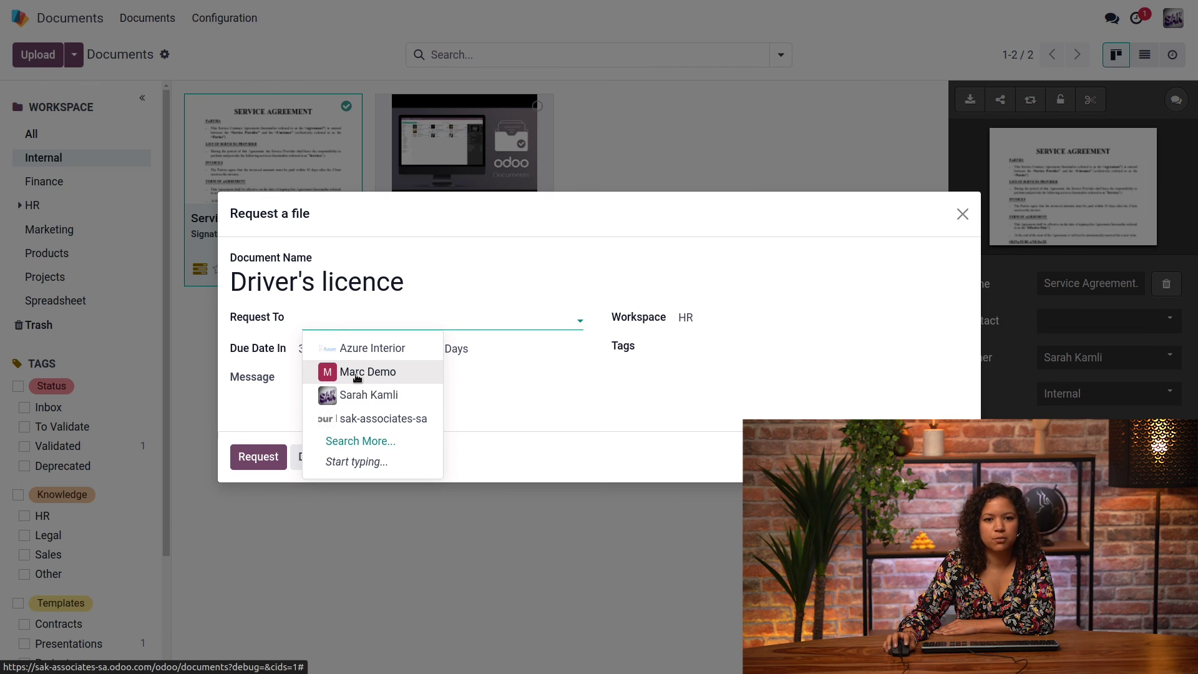
{"action": "left_click", "coordinate": [357, 373]}
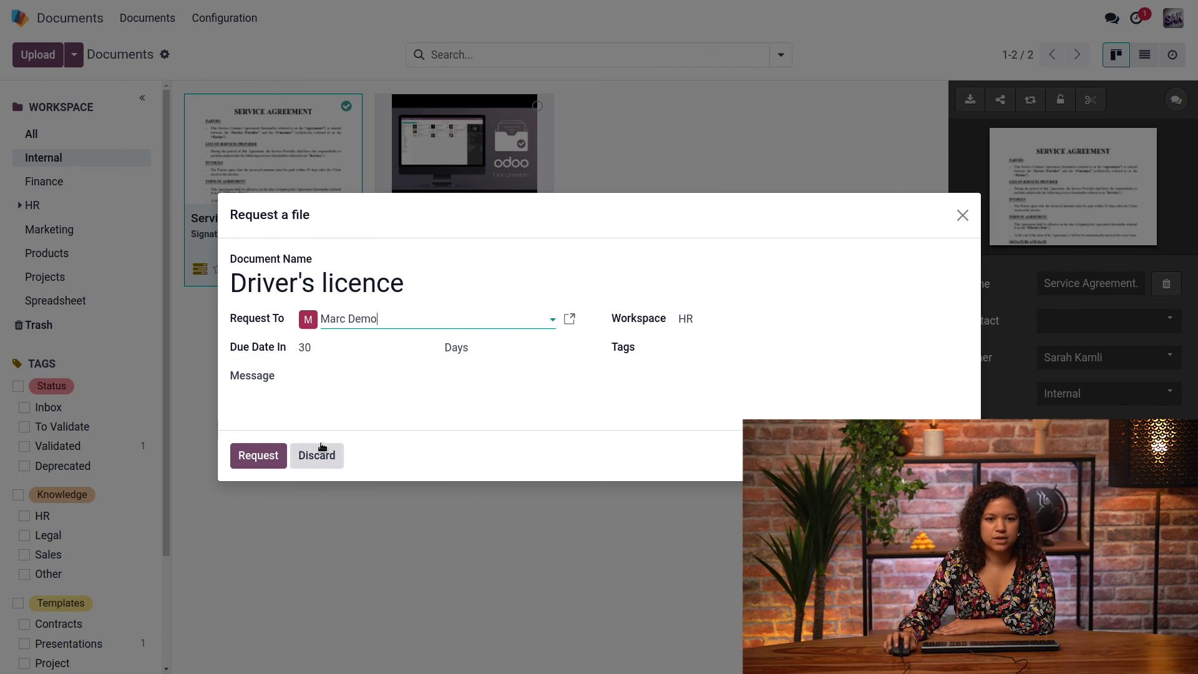
{"action": "left_click", "coordinate": [242, 459]}
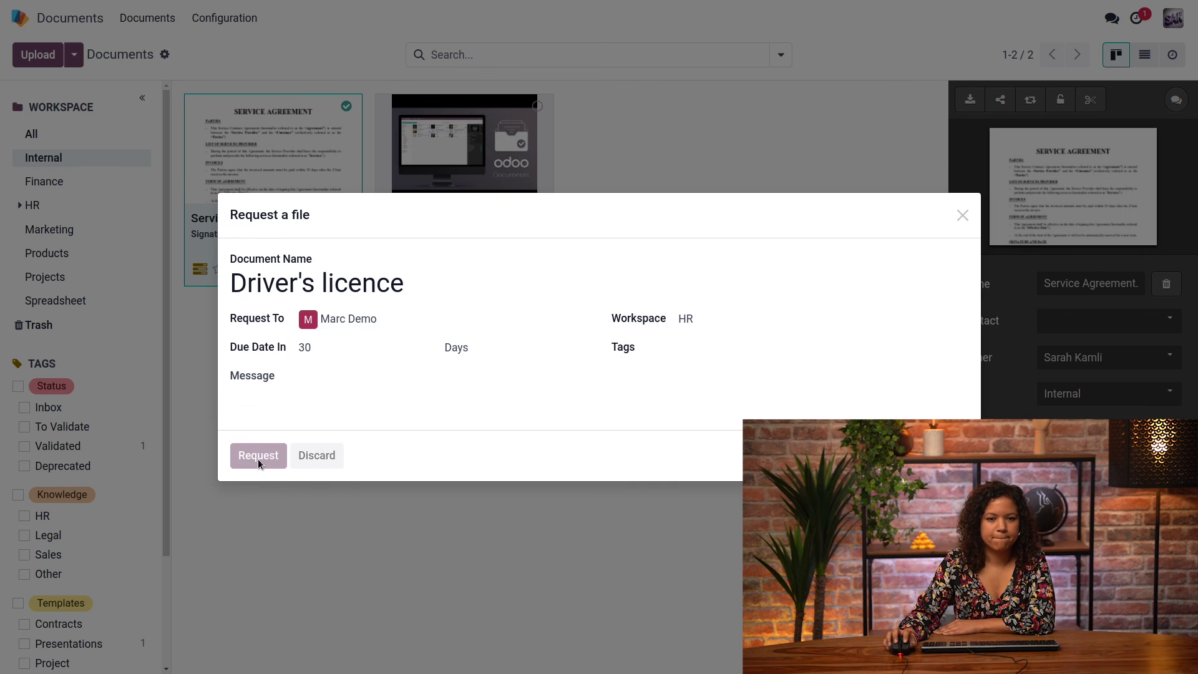
Open the HR workspace to show its single Driver's licence placeholder awaiting upload
{"action": "left_click", "coordinate": [53, 213]}
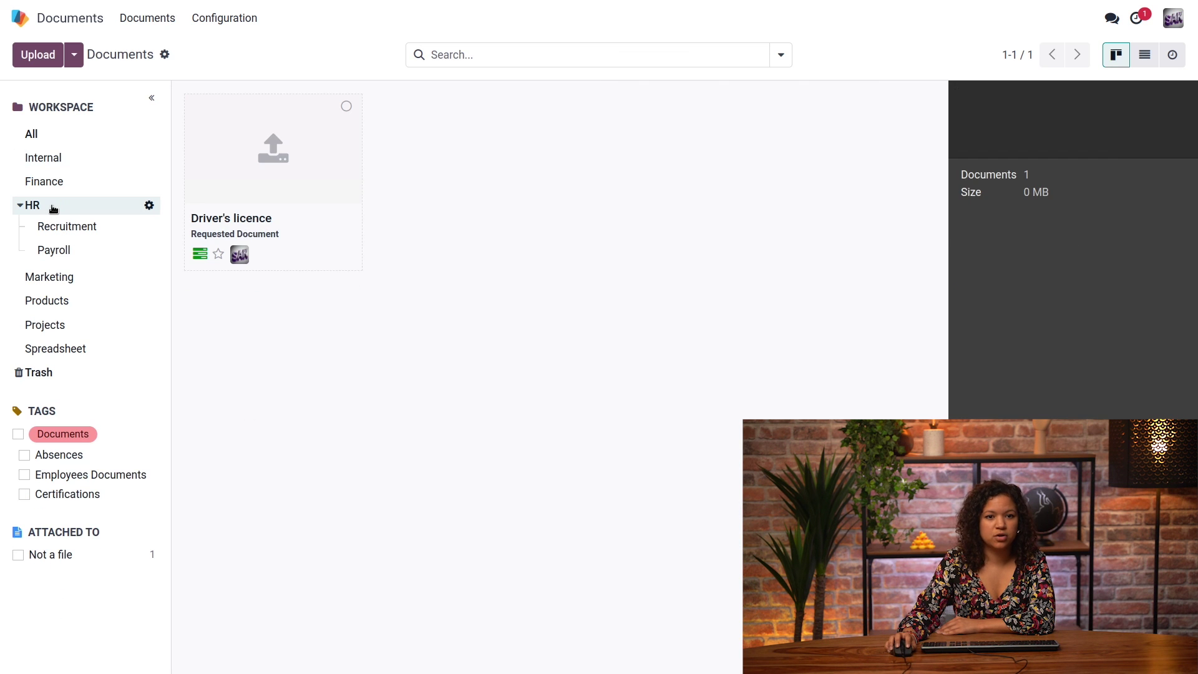